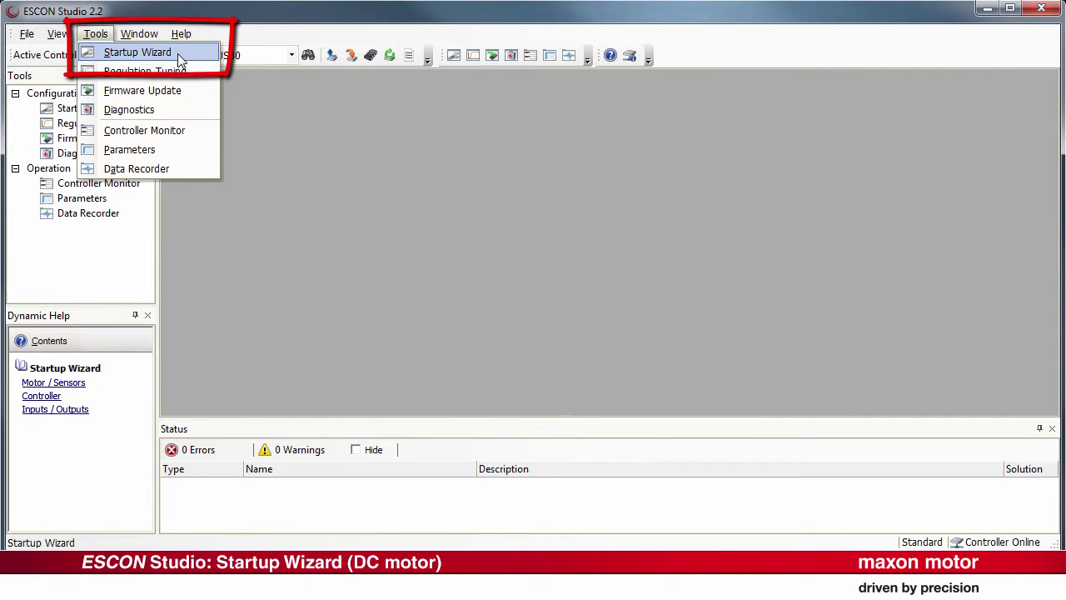
Start the Startup Wizard, confirm the safety instructions have been read, and advance to the introduction.
left_click(177, 53)
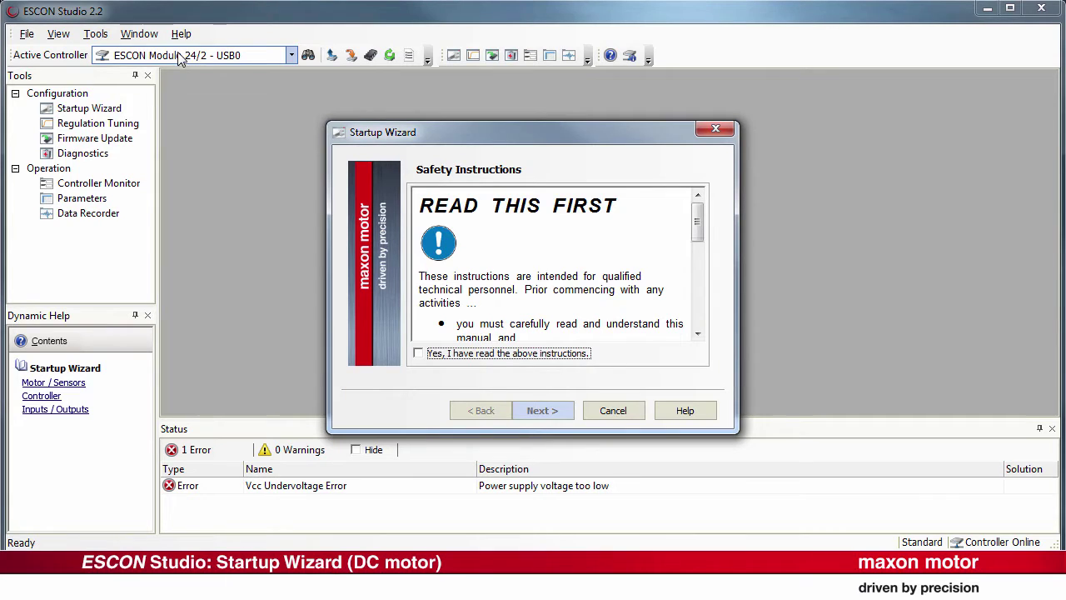
left_click_drag(697, 221, 700, 315)
left_click(565, 355)
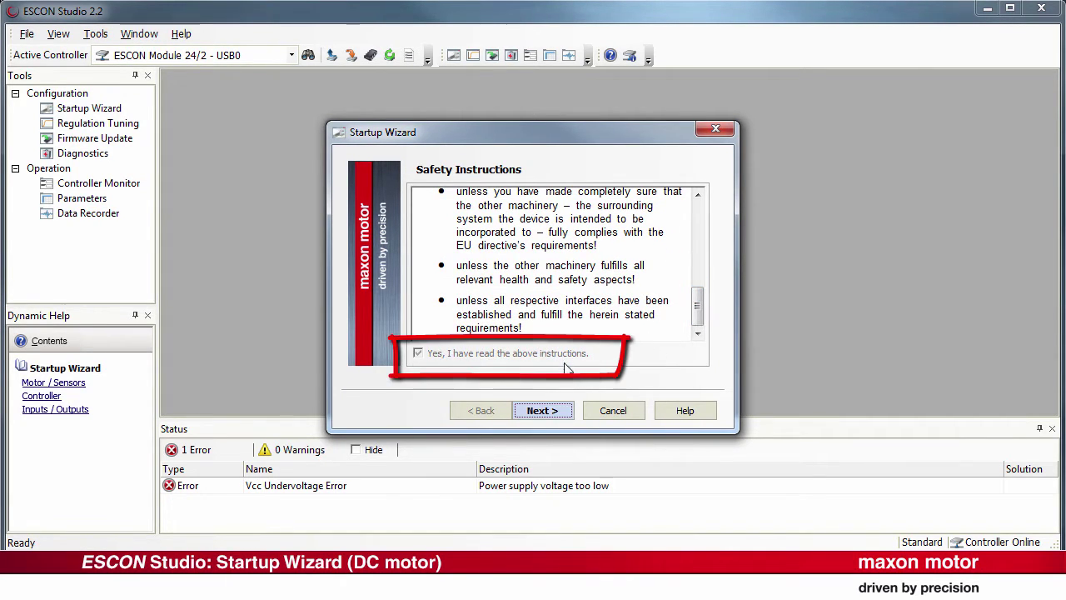
left_click(542, 411)
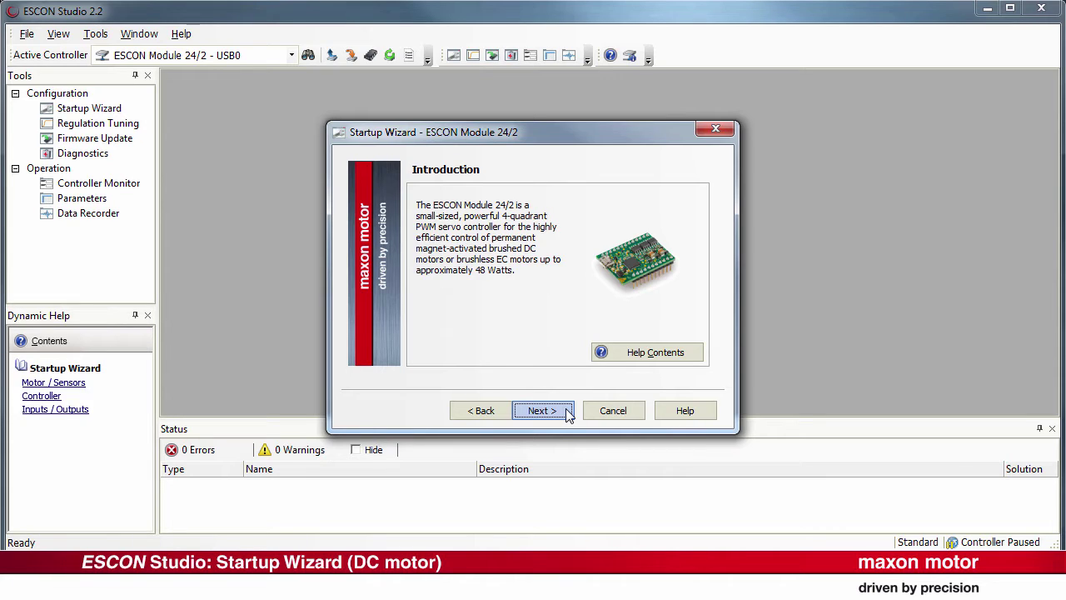
Enter motor data of speed constant 693 rpm/V and thermal time constant 20 s, checking Help.
left_click(566, 410)
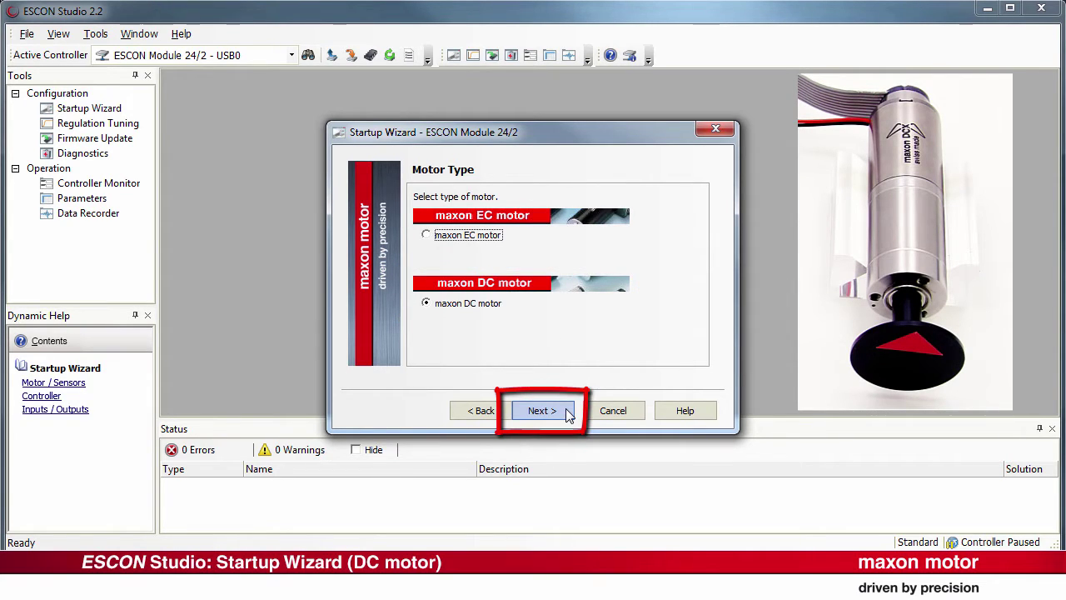
left_click(565, 411)
type("69")
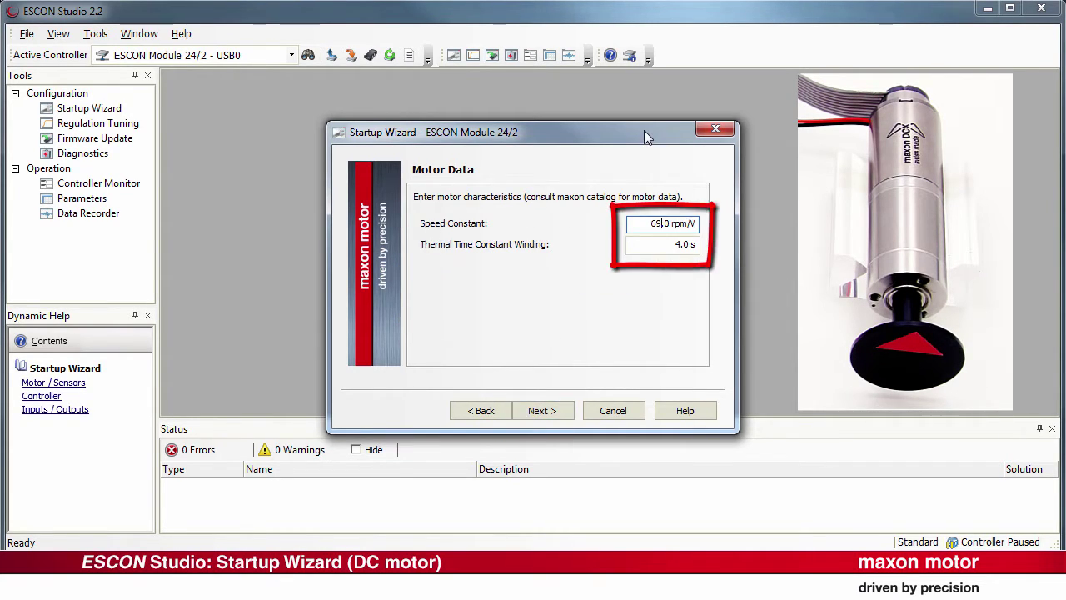
type("3")
key("Tab")
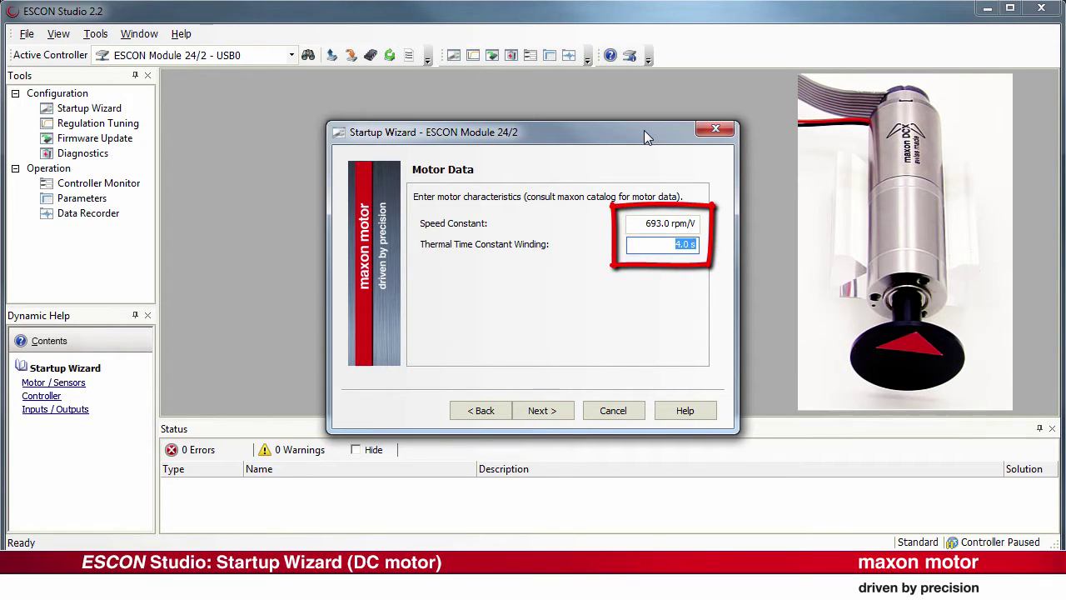
type("20")
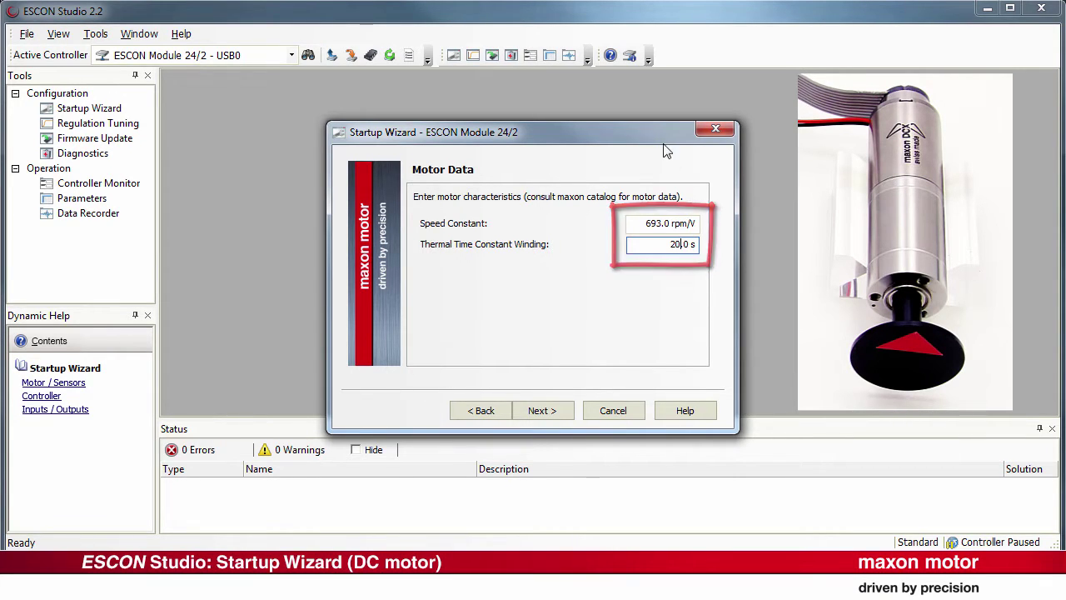
left_click(685, 411)
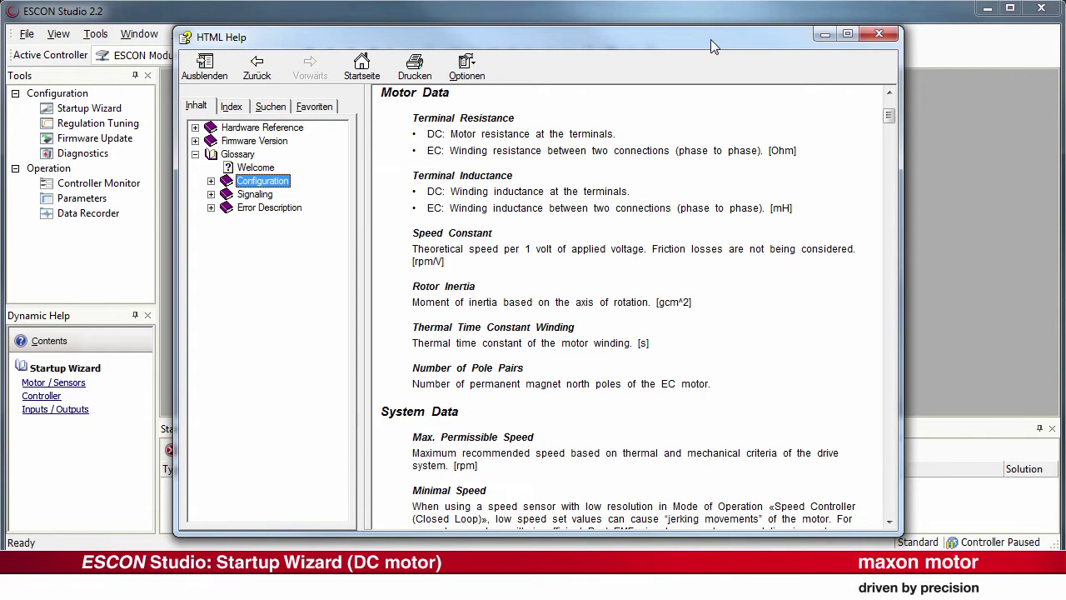
left_click(879, 33)
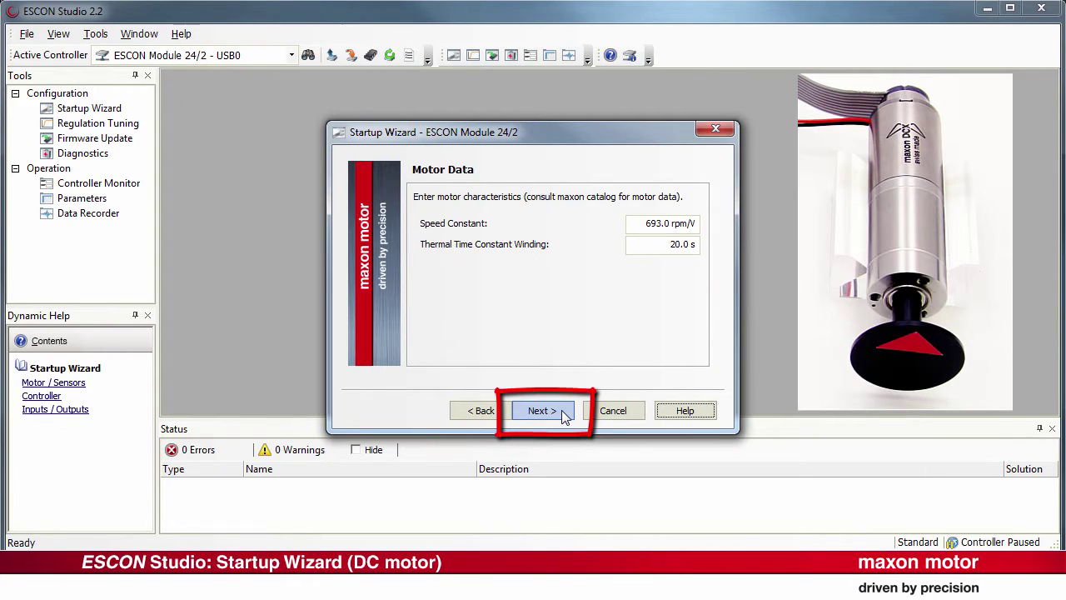
Enter system data: max speed 10000 rpm, nominal current 1.12 A, max output current 3 A.
left_click(543, 410)
type("1")
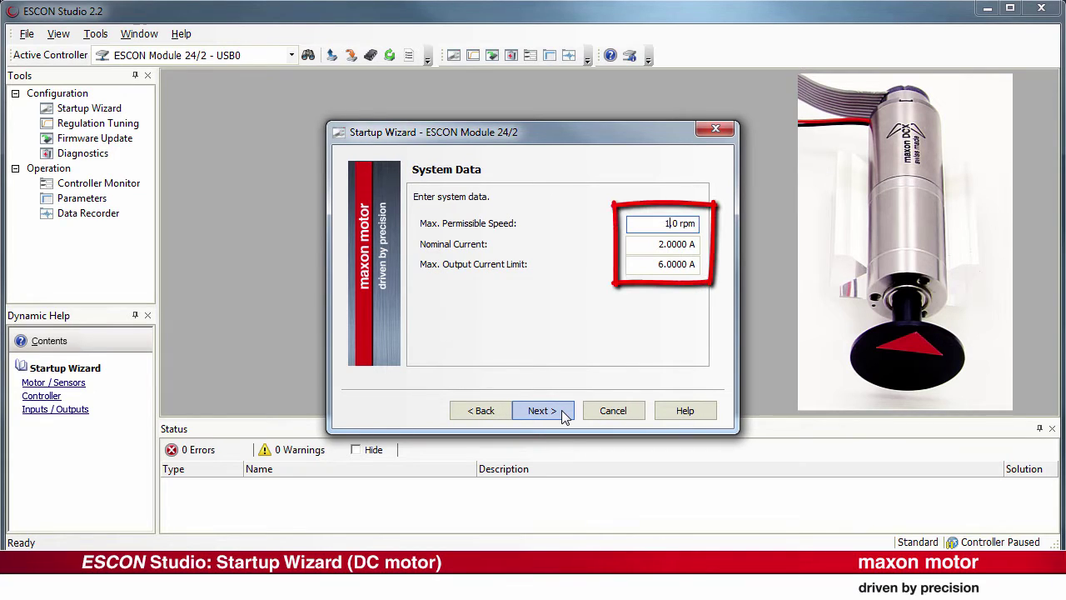
type("0000.")
key("Tab")
type("1.12")
key("Tab")
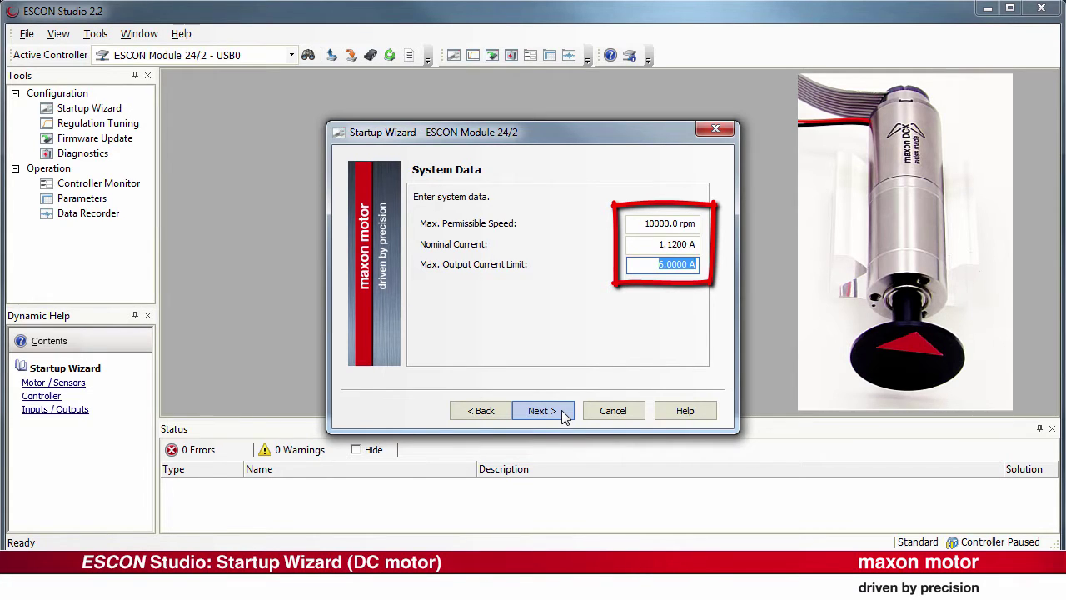
type("3")
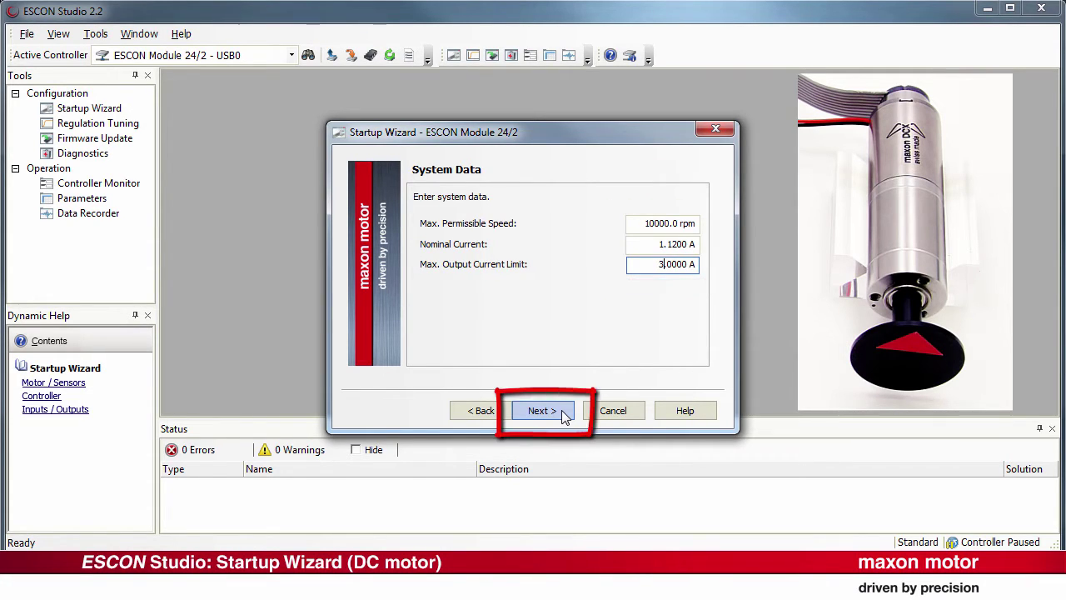
Choose a Digital Incremental Encoder speed sensor with 256 counts/turn resolution.
left_click(565, 414)
left_click(696, 215)
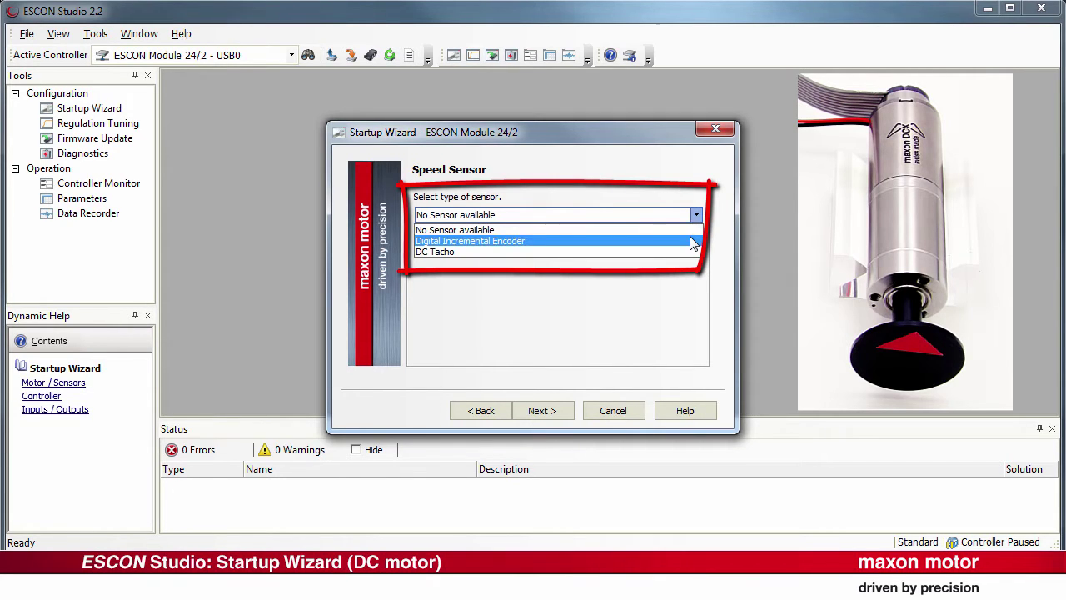
left_click(689, 241)
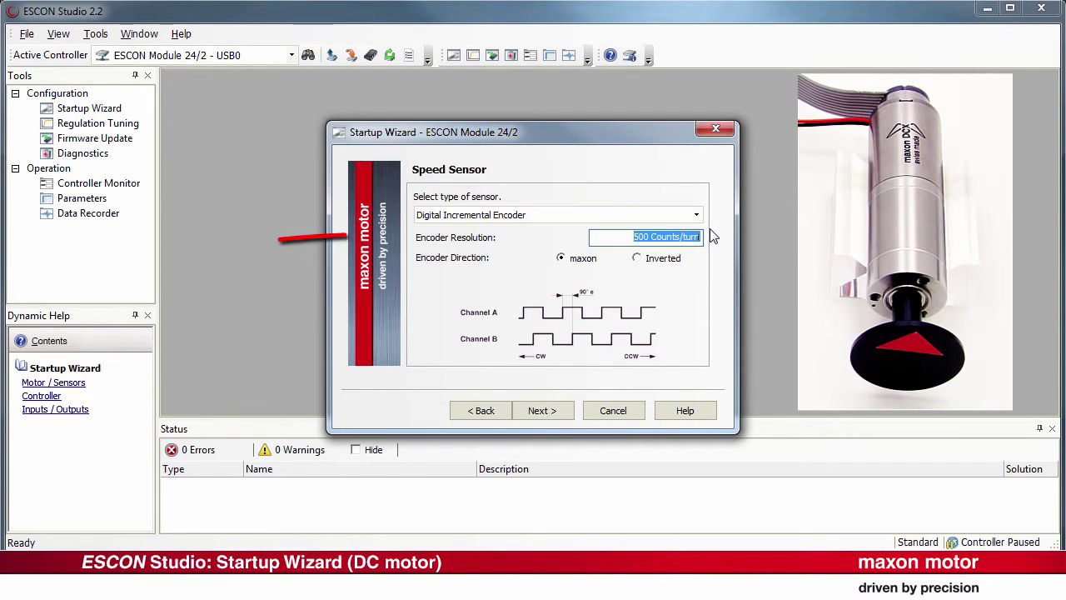
type("256")
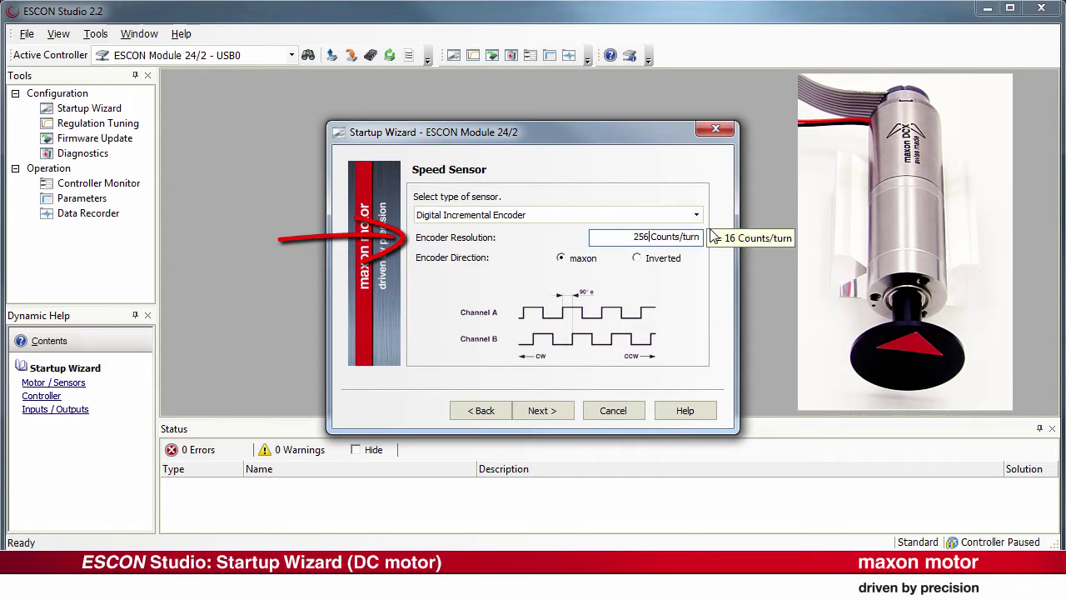
Select Speed Controller (Closed Loop) as the mode of operation.
left_click(572, 411)
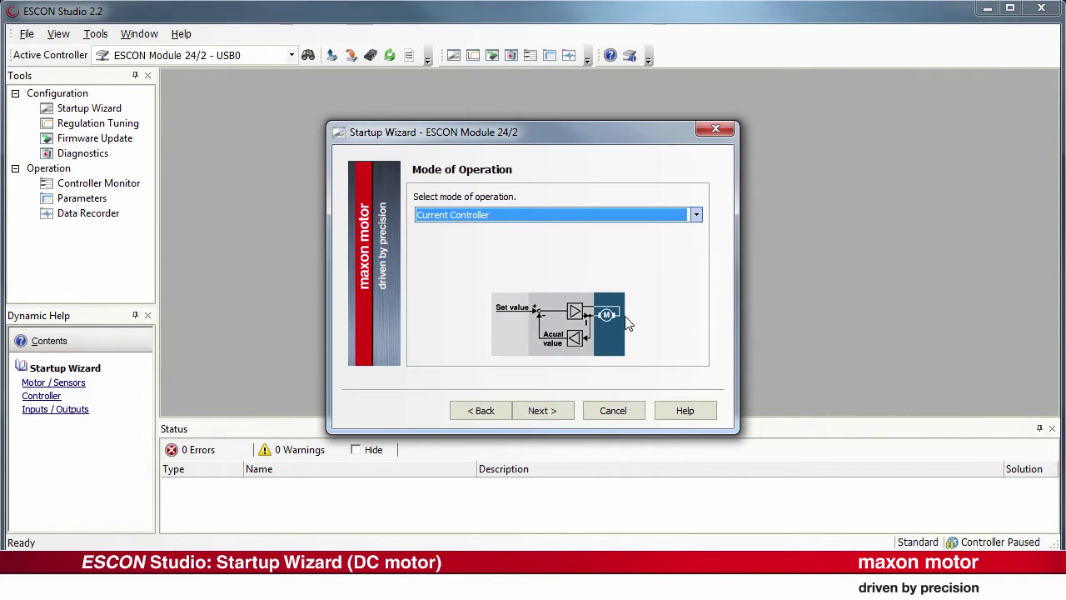
left_click(696, 216)
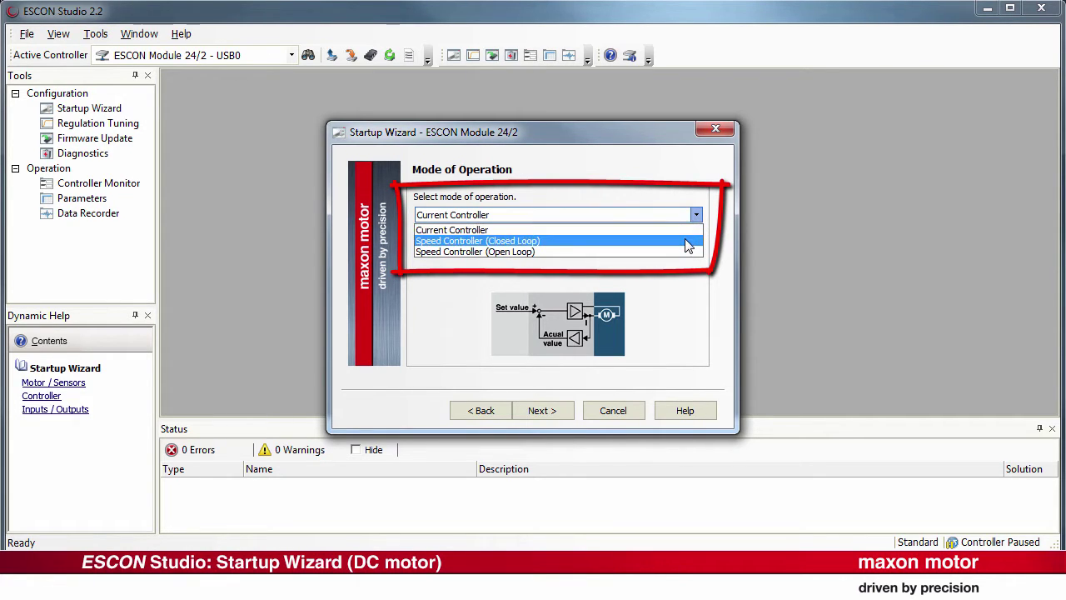
left_click(688, 241)
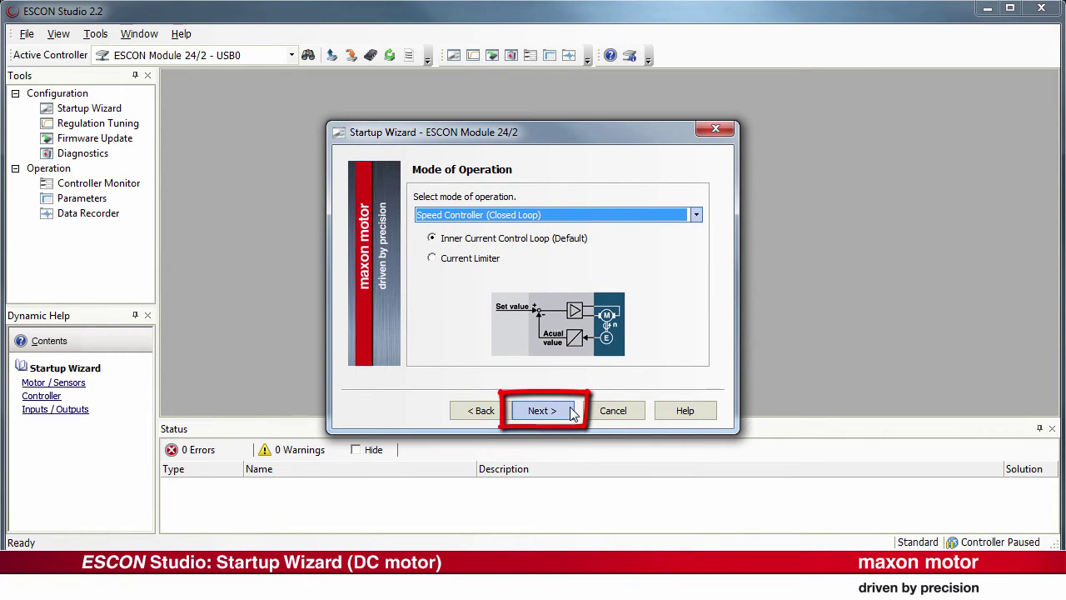
Keep the Enable function on Digital Input 2, high active.
left_click(541, 410)
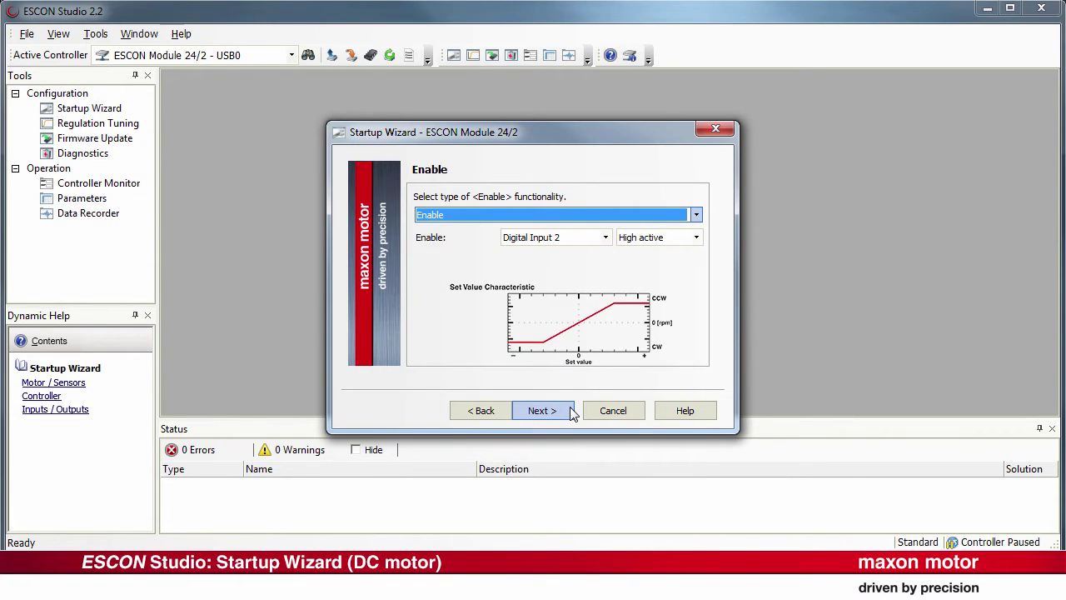
left_click(696, 216)
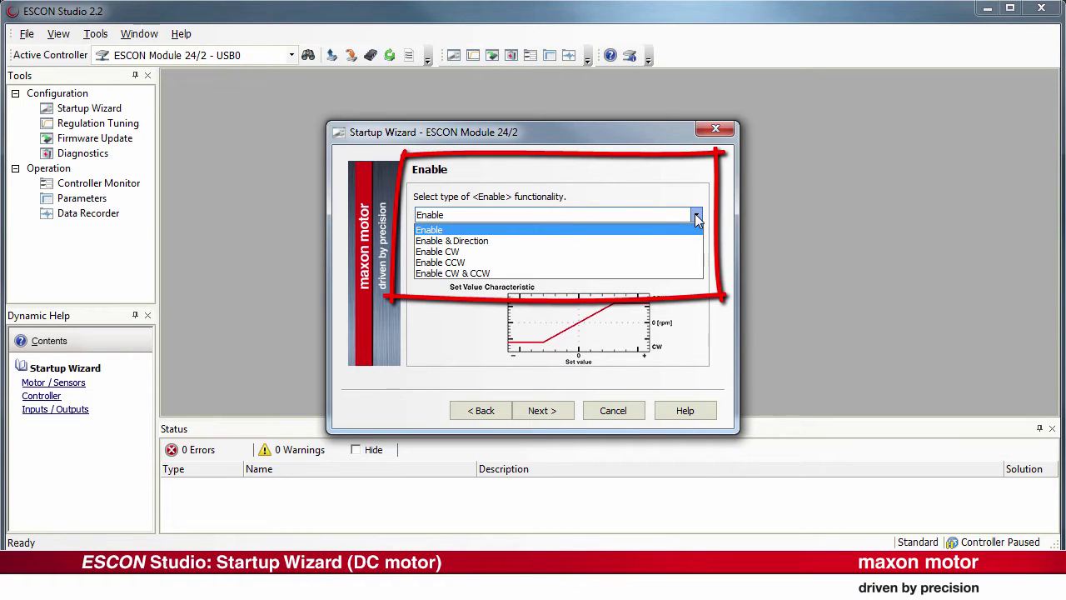
left_click(690, 230)
left_click(606, 237)
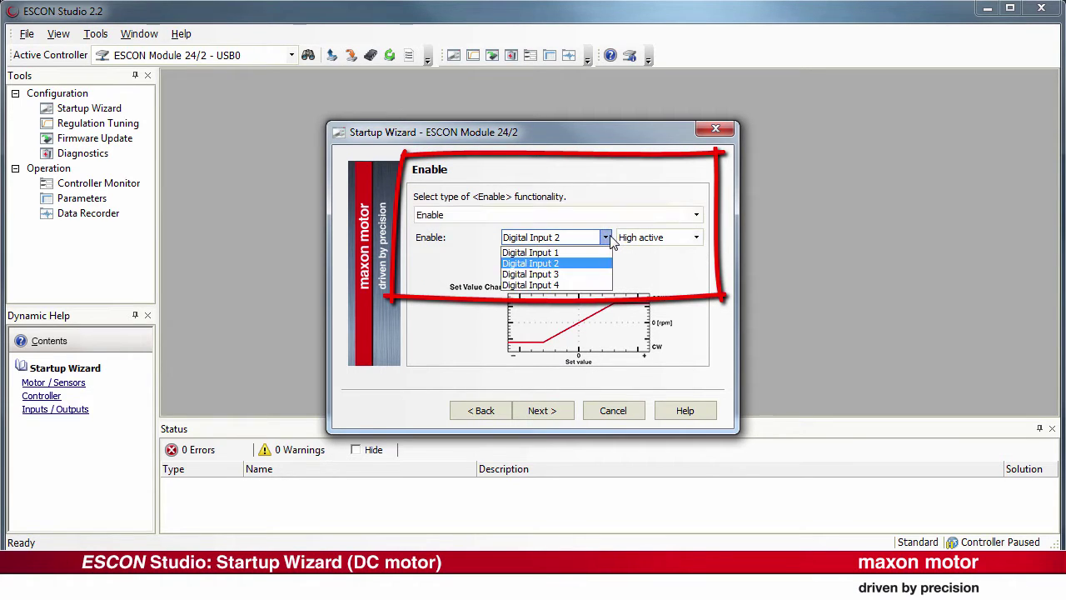
left_click(607, 238)
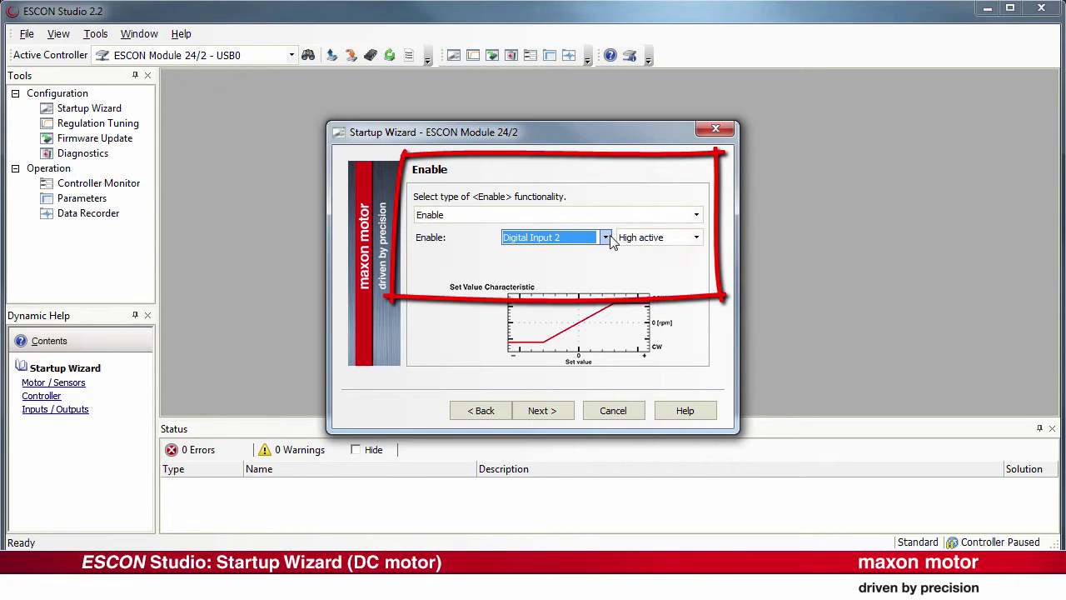
left_click(696, 238)
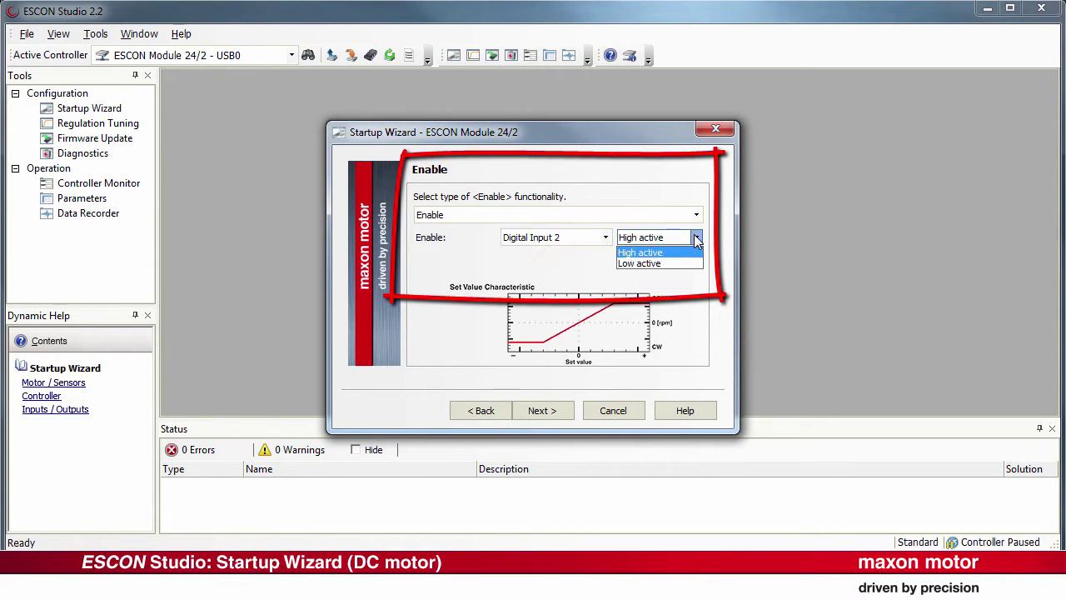
left_click(696, 238)
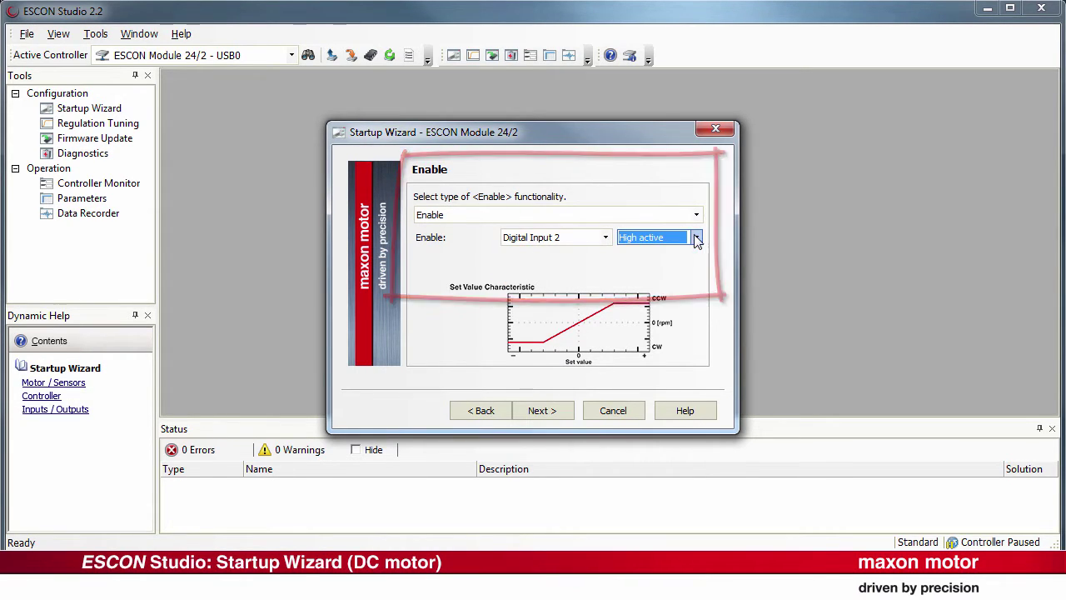
Map the Analog Input 1 set value from 0 V at 9000 rpm to 4 V at -8000 rpm.
left_click(573, 415)
left_click(573, 415)
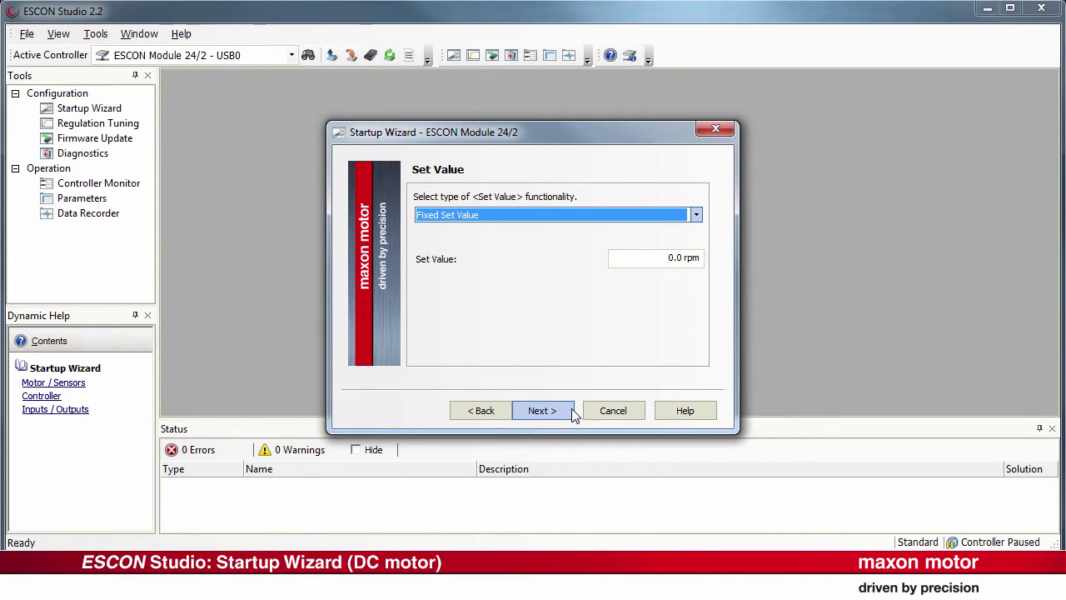
left_click(698, 215)
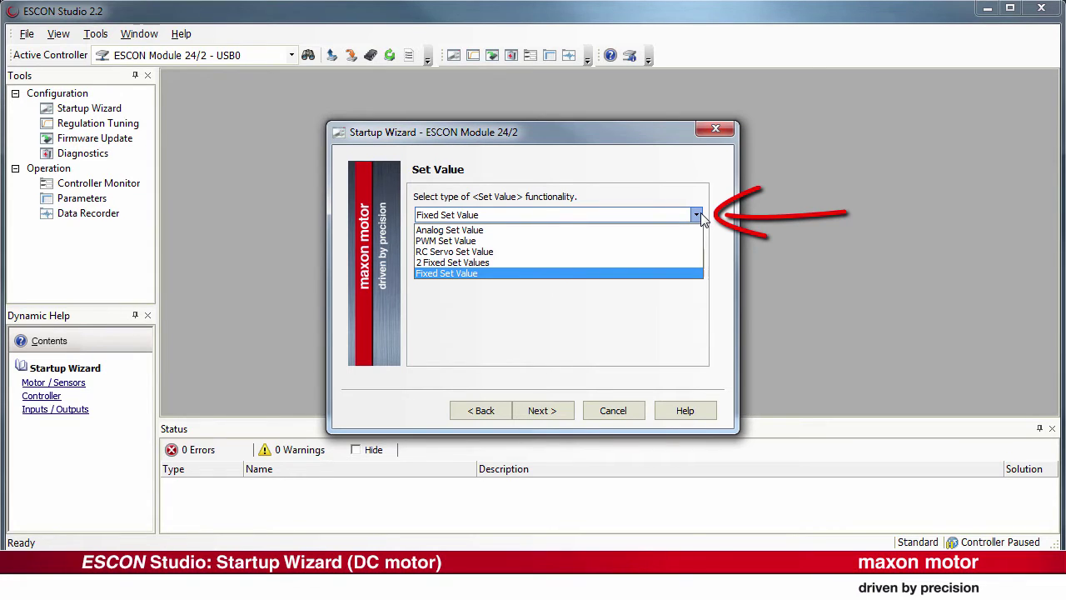
left_click(698, 229)
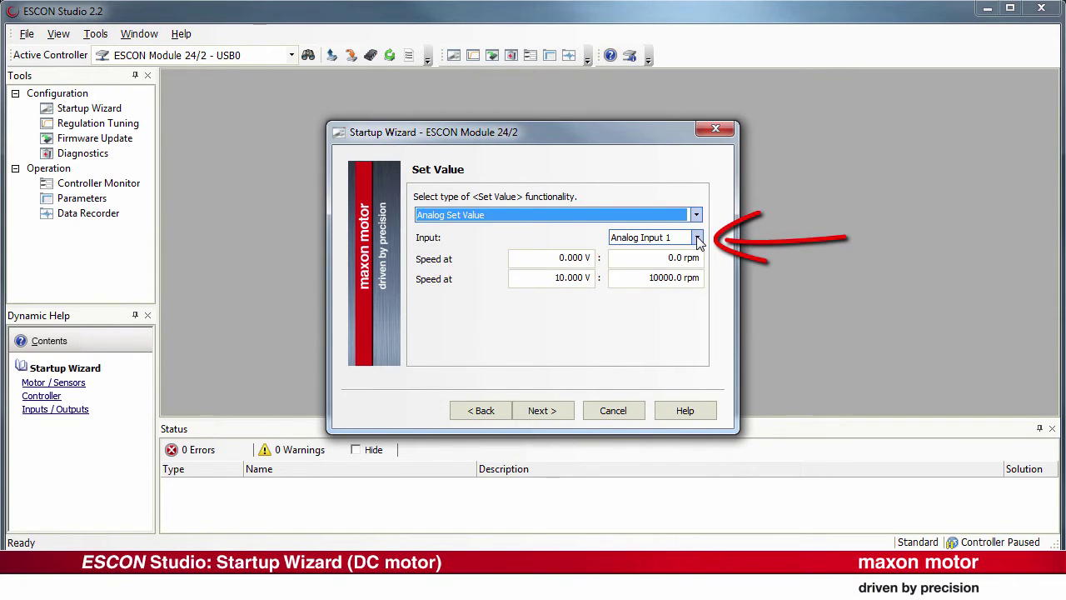
left_click(698, 238)
left_click(697, 240)
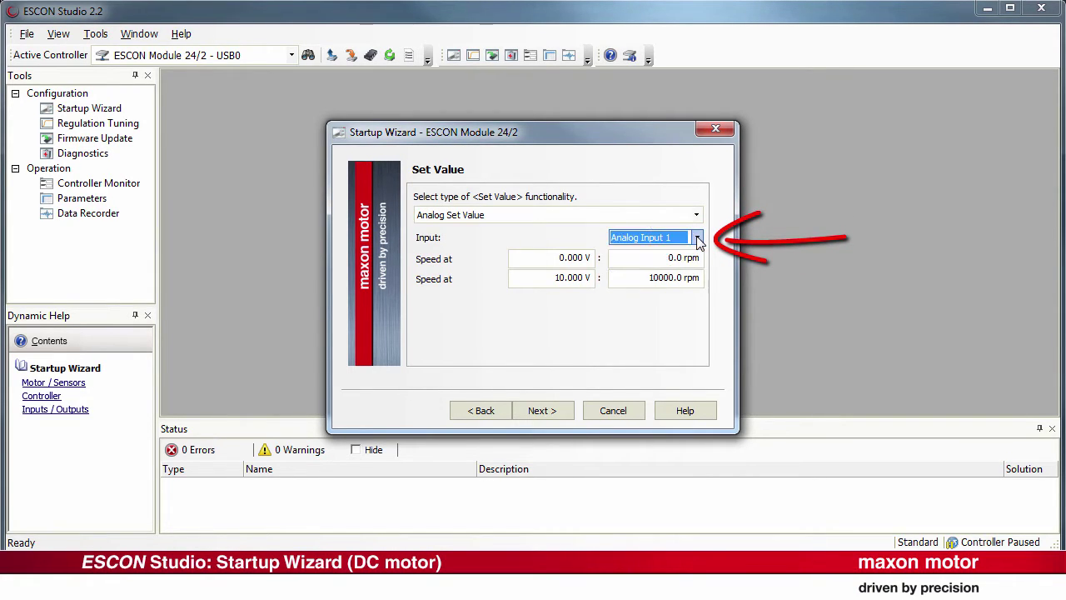
key("Tab")
type("4")
key("Tab")
type("-8000")
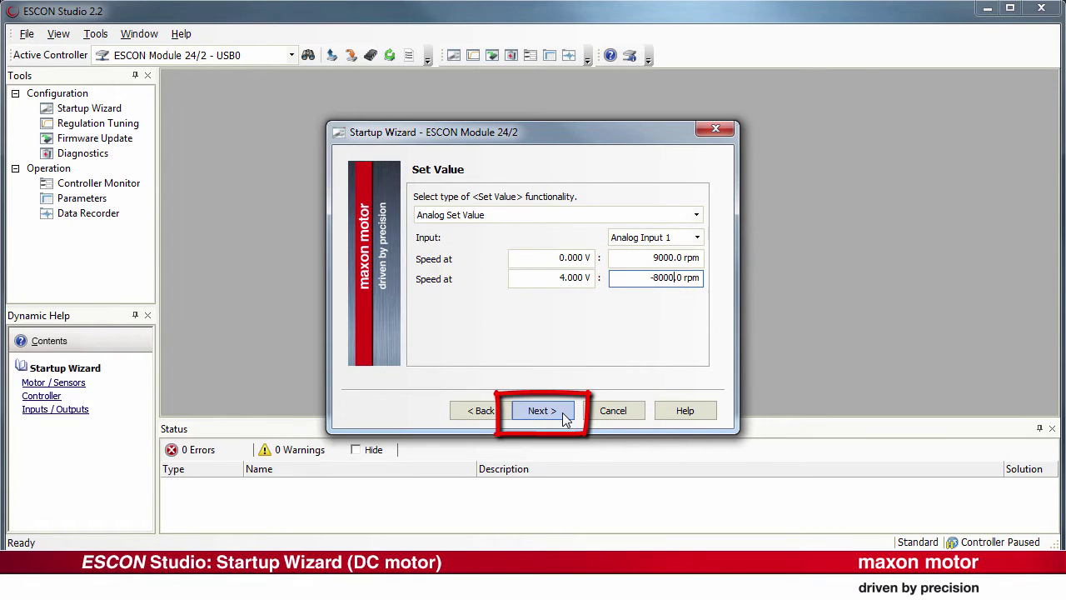
left_click(562, 412)
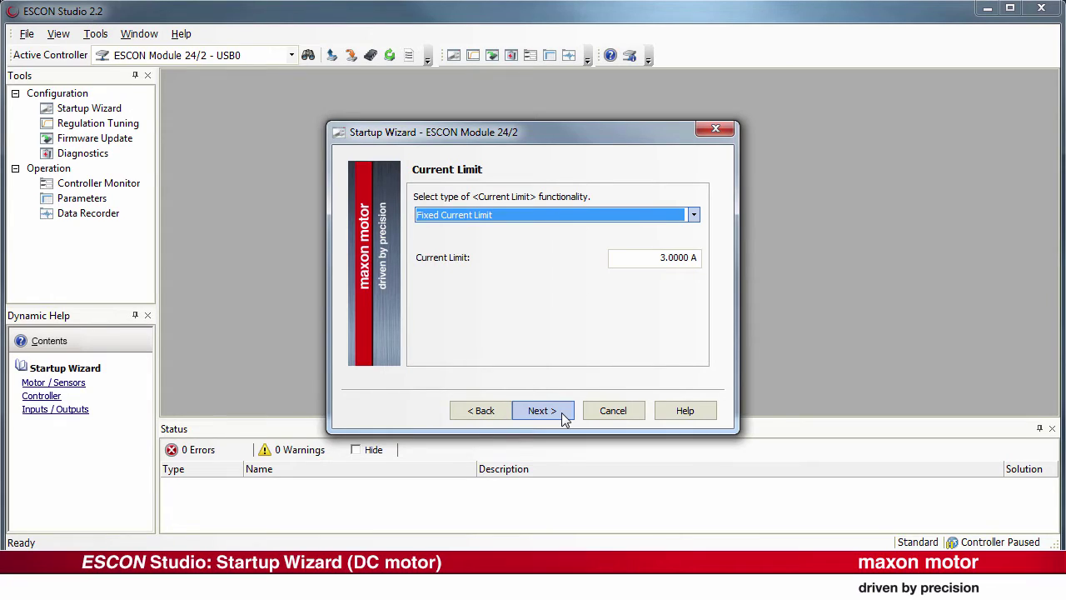
Keep Fixed Current Limit and lower the limit to 2.8 A.
left_click(694, 215)
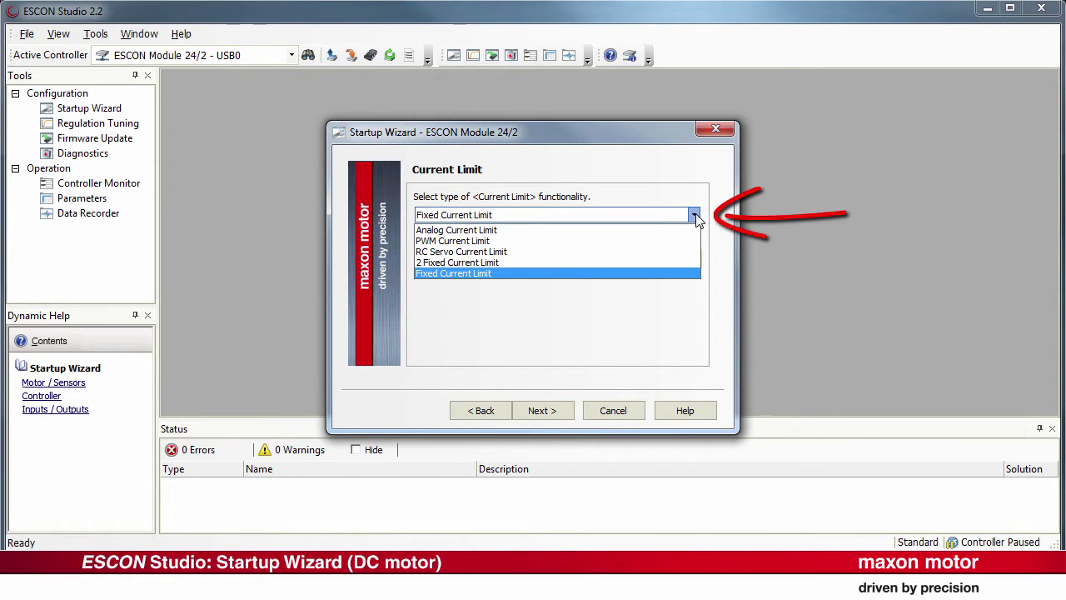
left_click(695, 215)
key("Tab")
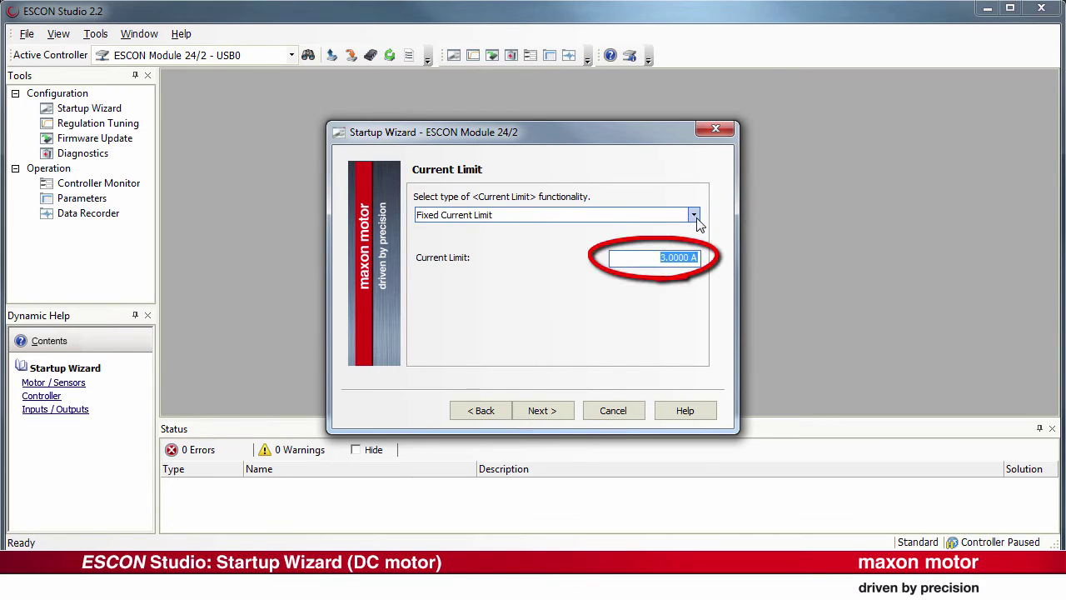
type("2.8")
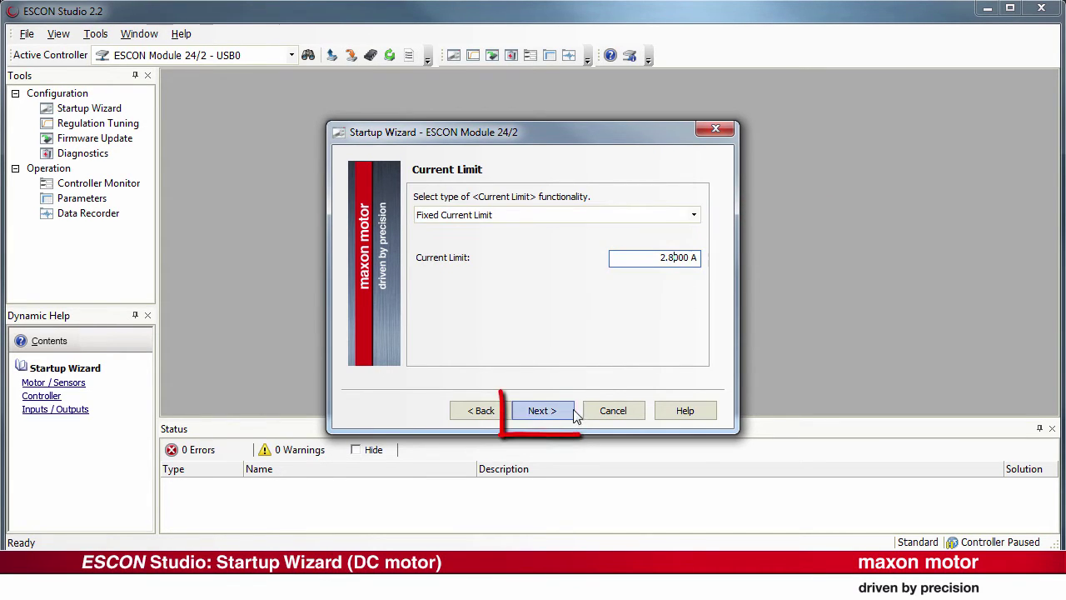
Keep Fixed Ramp with 20000 rpm/s acceleration and 30000 rpm/s deceleration.
left_click(571, 413)
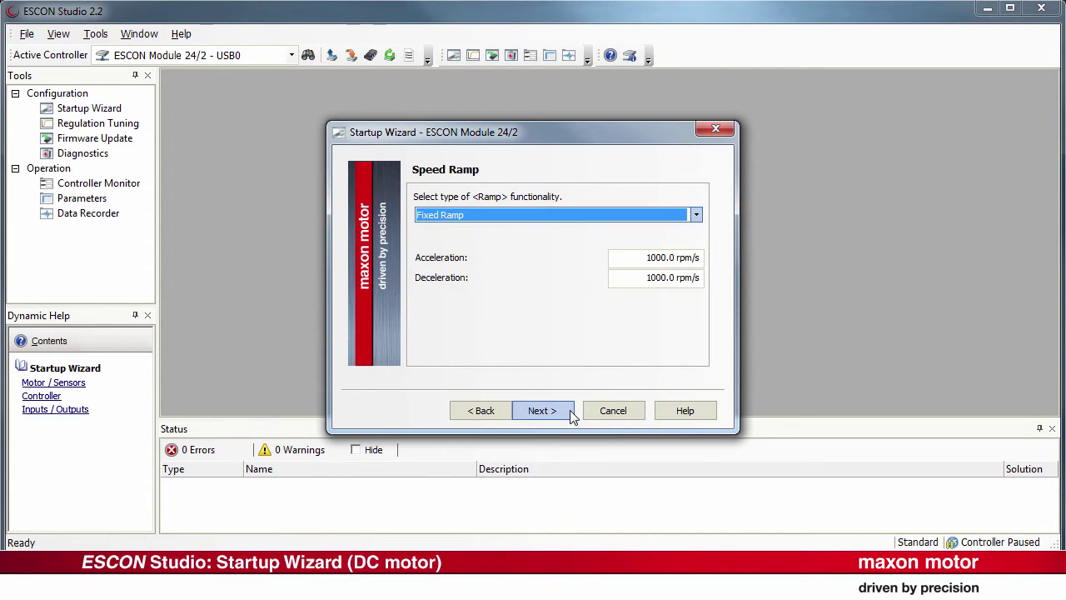
left_click(696, 215)
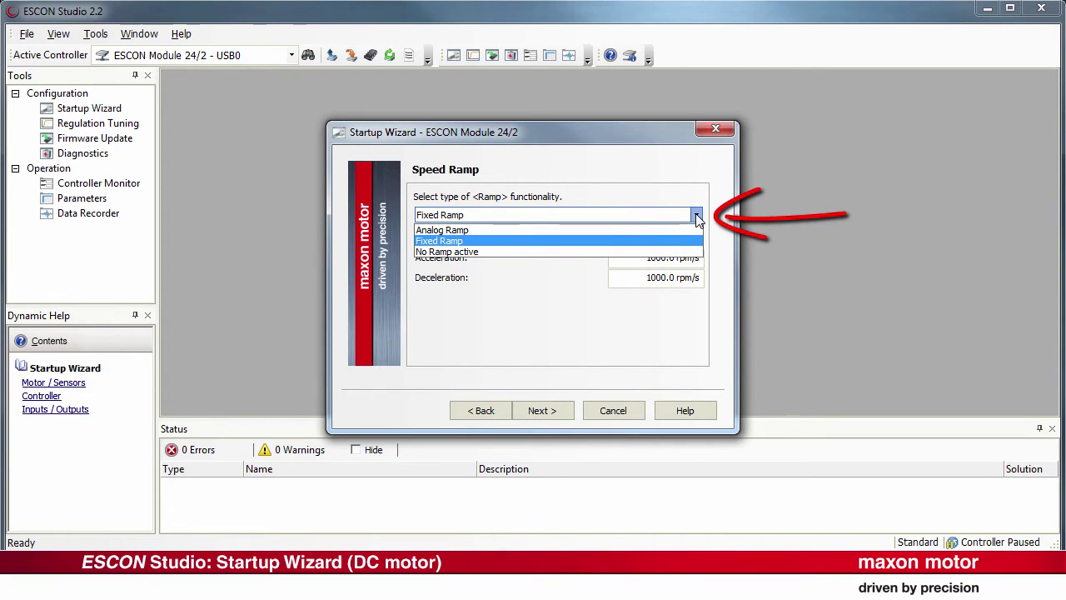
left_click(696, 216)
key("Tab")
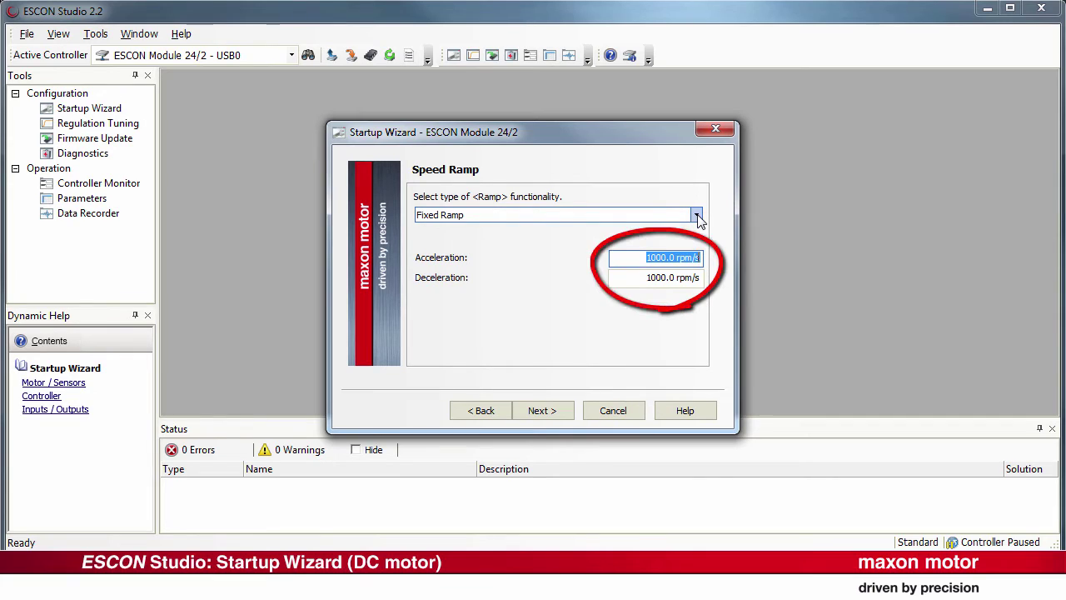
type("20000")
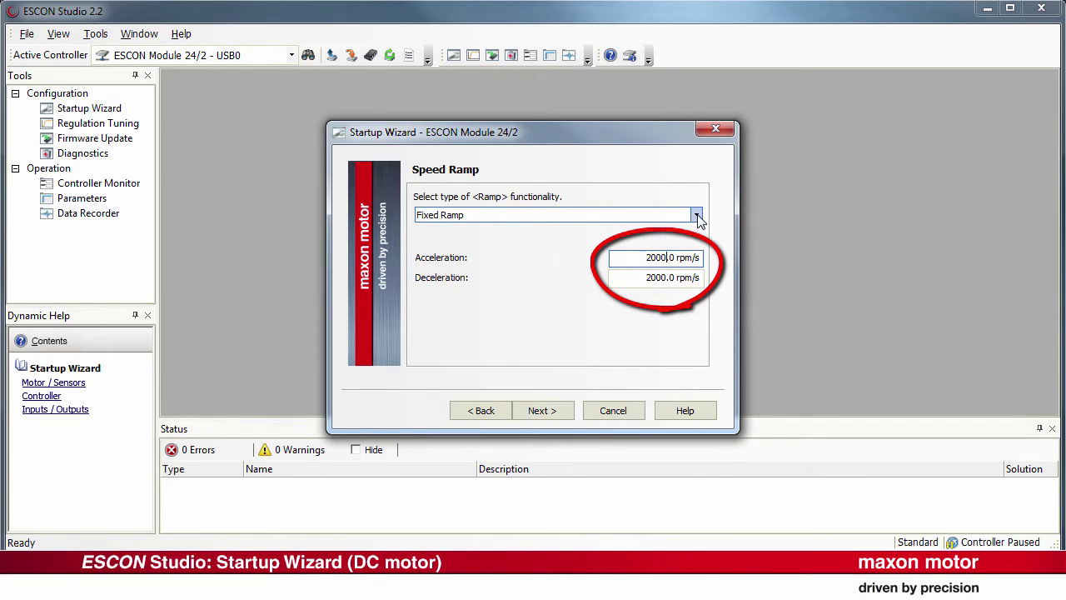
key("Tab")
type("30000")
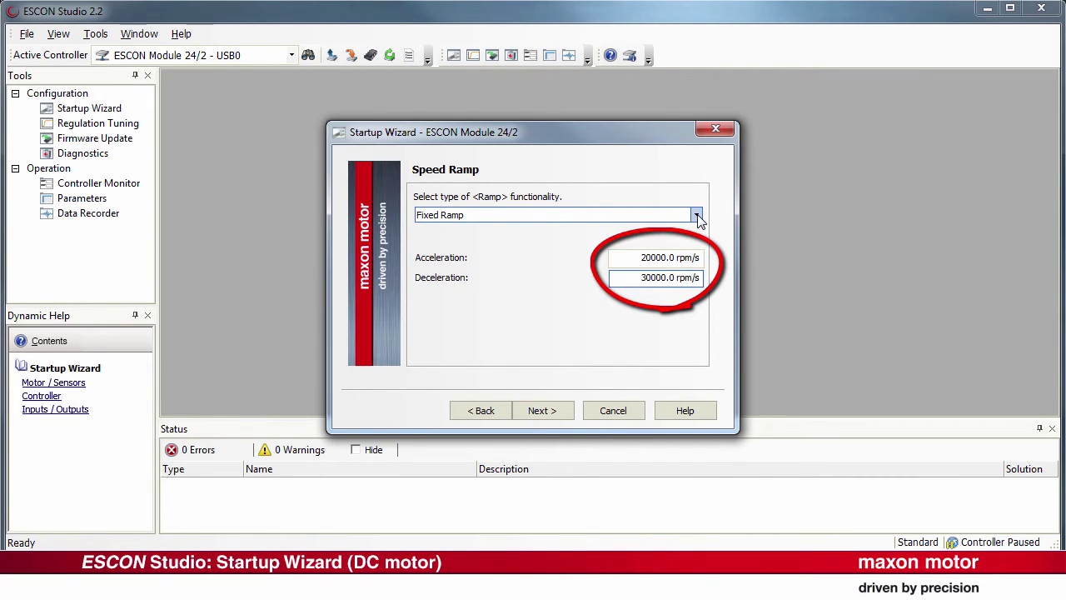
Keep the speed offset as Fixed Offset at 0.0 rpm.
left_click(569, 412)
left_click(696, 215)
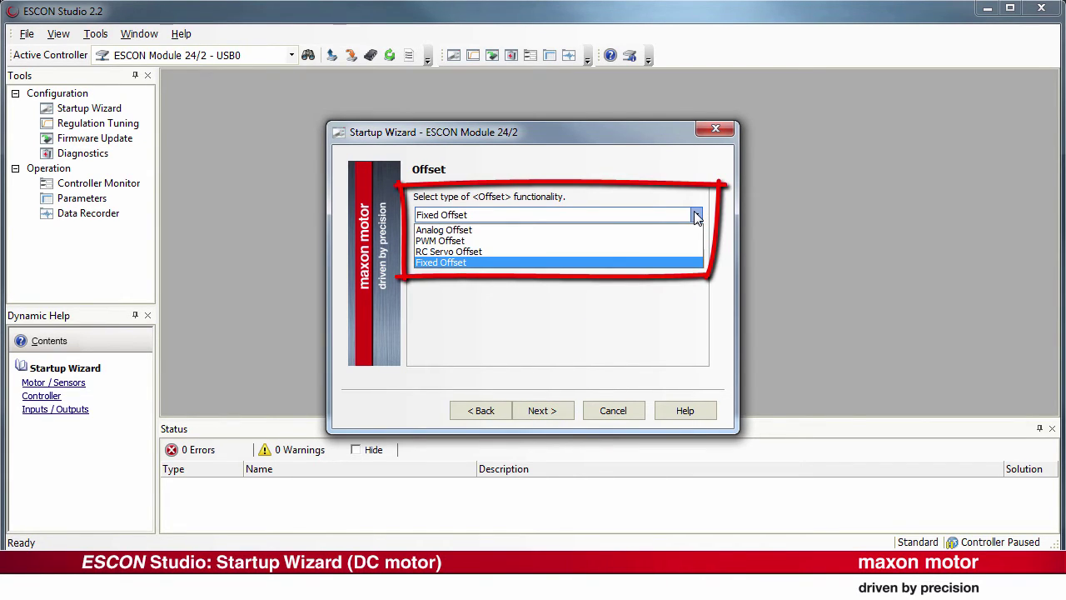
left_click(696, 214)
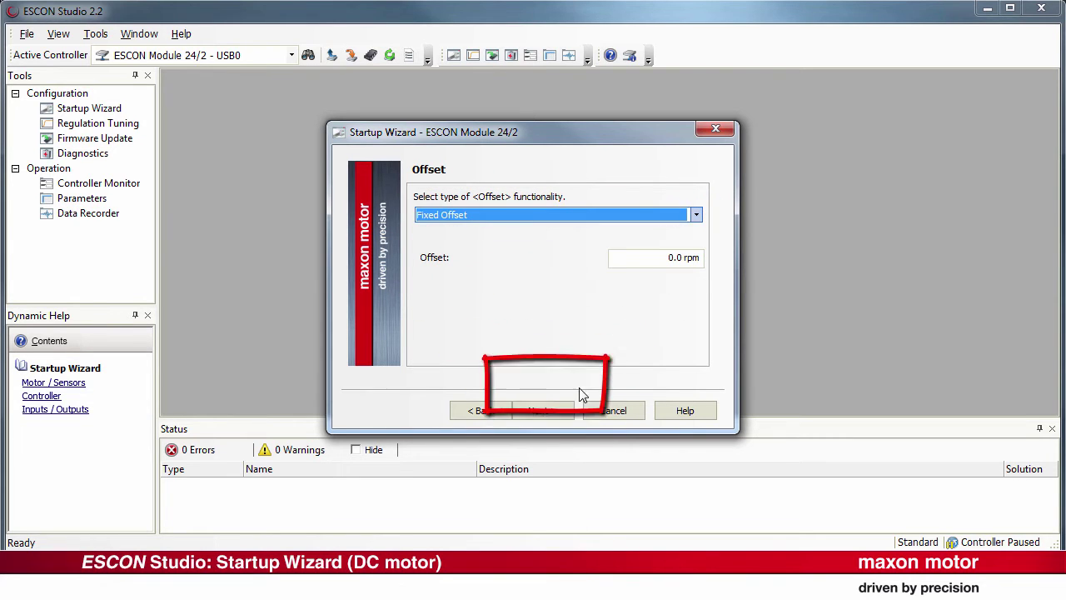
Leave Digital Input 1, Digital I/O 3 and Digital I/O 4 set to None.
left_click(572, 412)
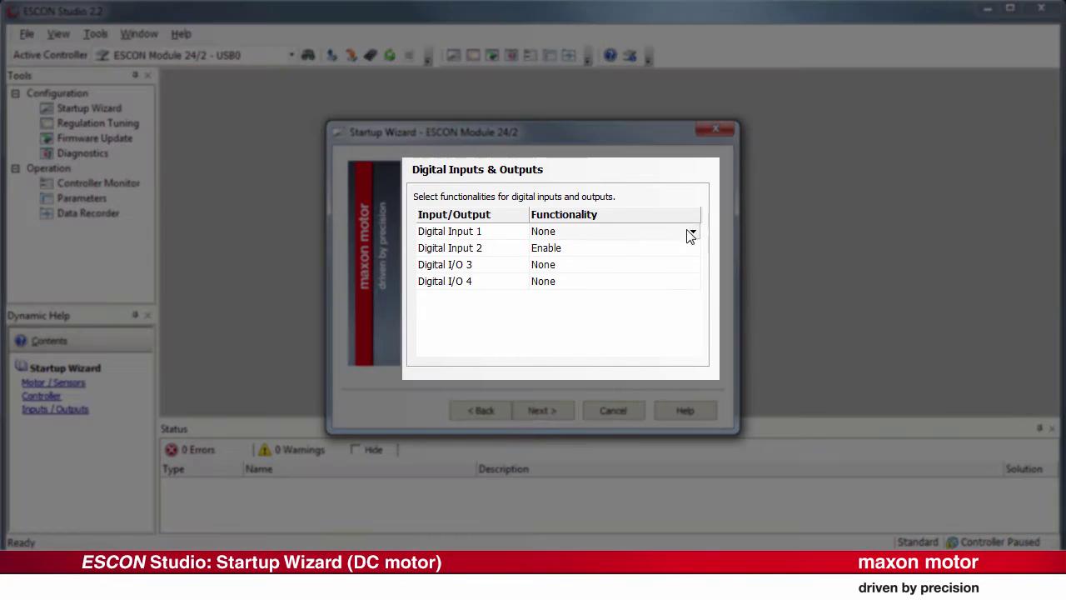
left_click(691, 230)
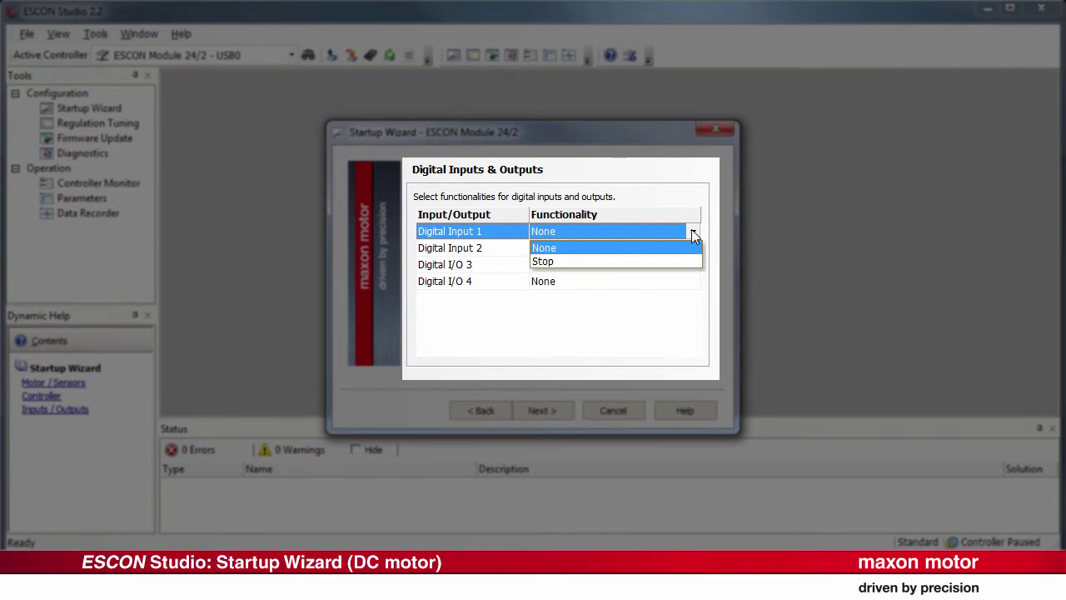
left_click(691, 230)
left_click(691, 265)
left_click(692, 265)
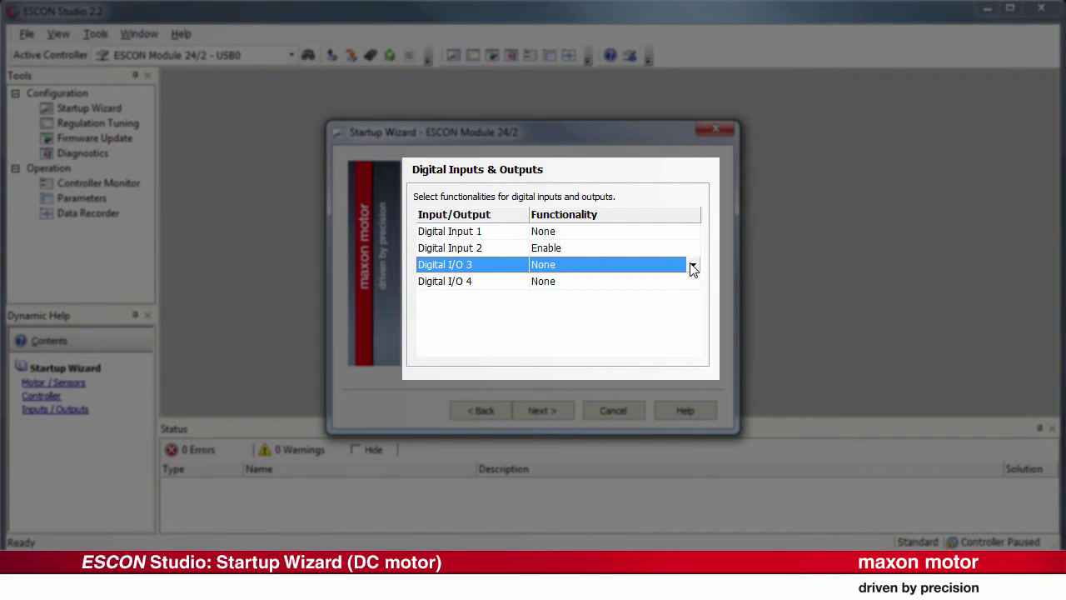
left_click(692, 282)
left_click(691, 283)
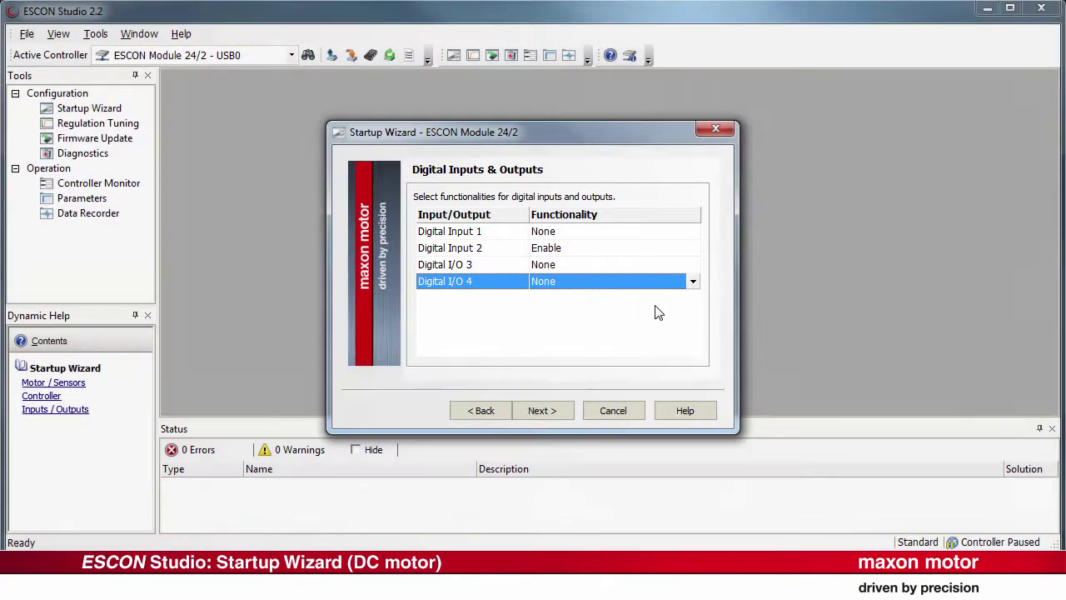
Leave Analog Input 2 set to None and move on to Analog Outputs.
left_click(562, 414)
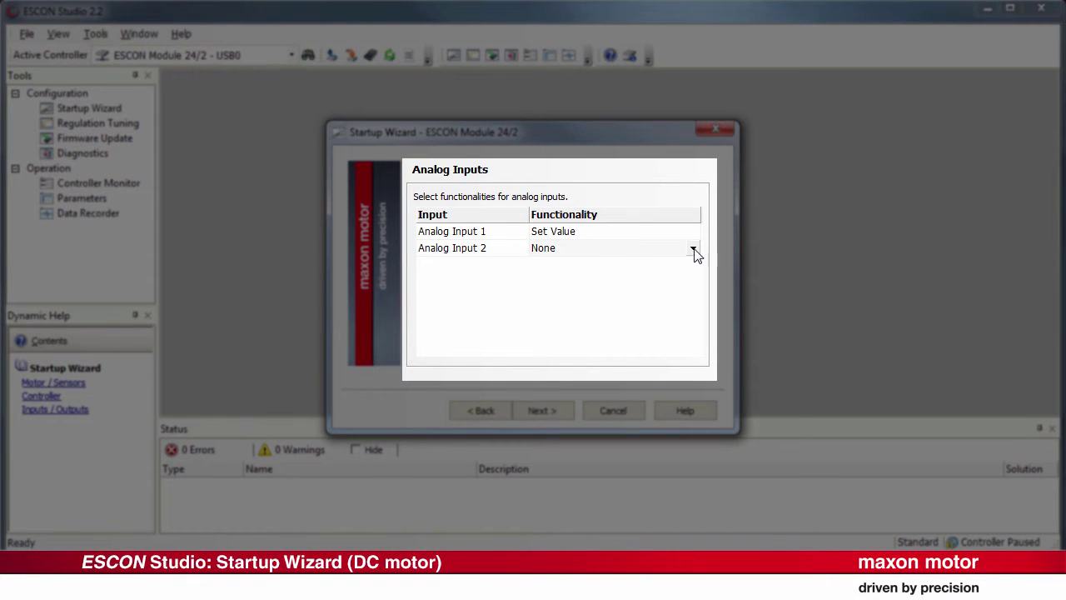
left_click(694, 248)
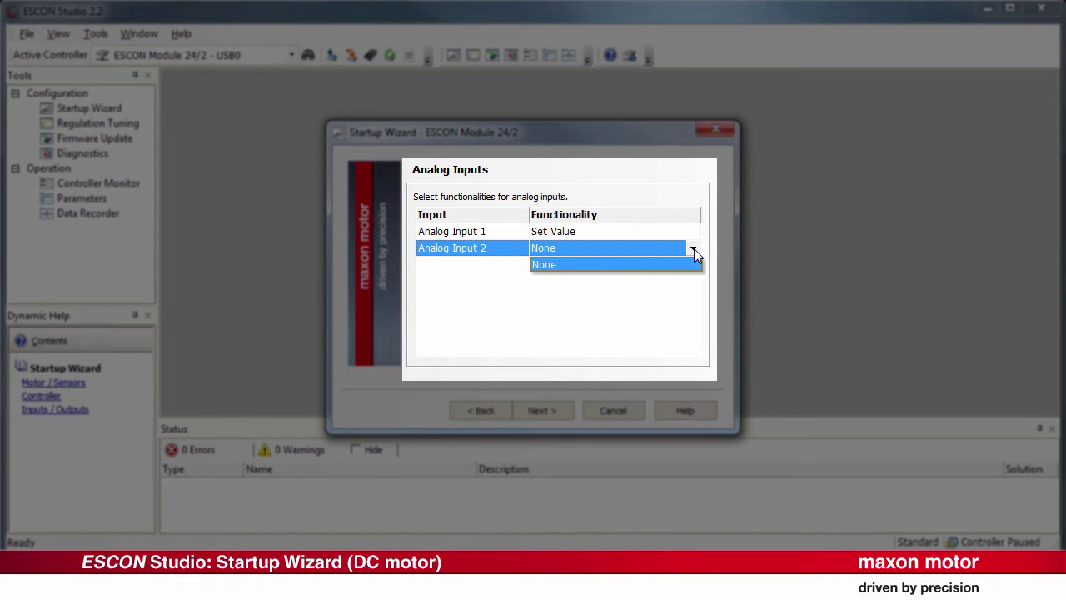
left_click(694, 261)
left_click(566, 410)
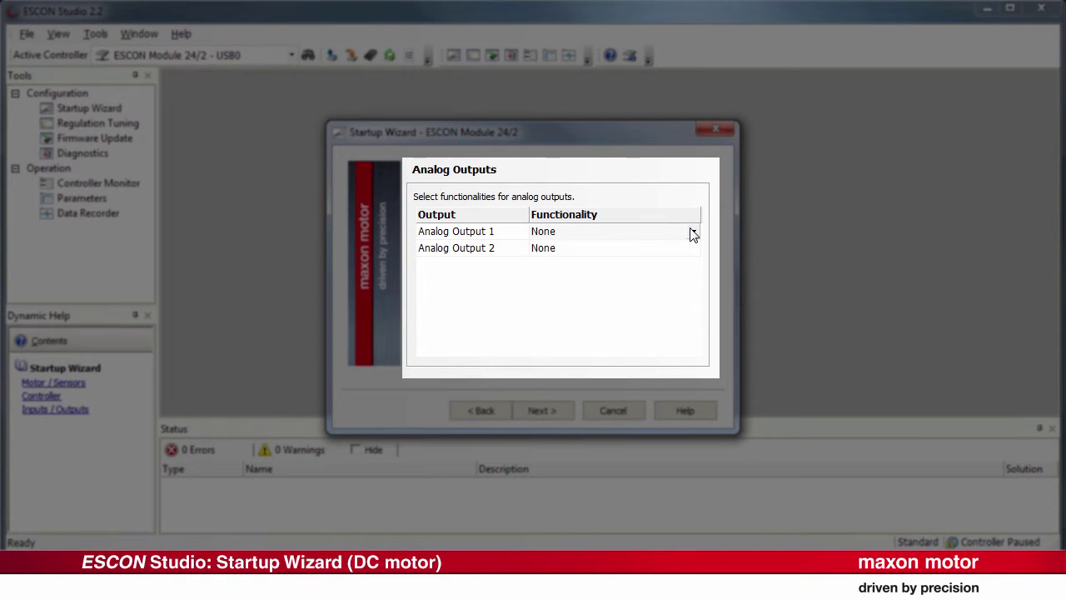
Give Analog Output 1 the Fixed Value functionality and go to its fixed value page.
left_click(691, 231)
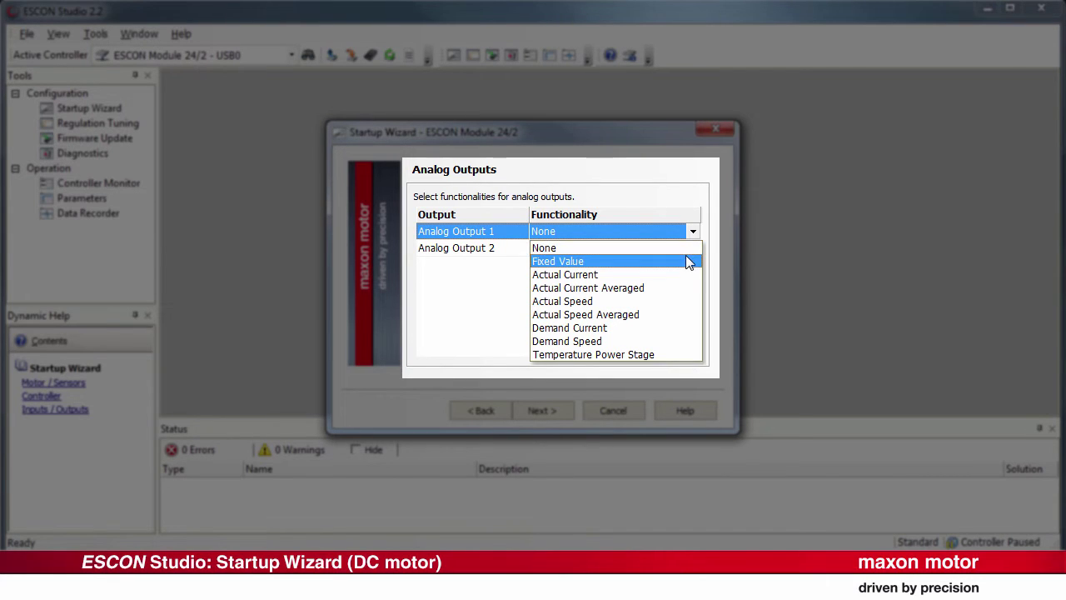
left_click(688, 262)
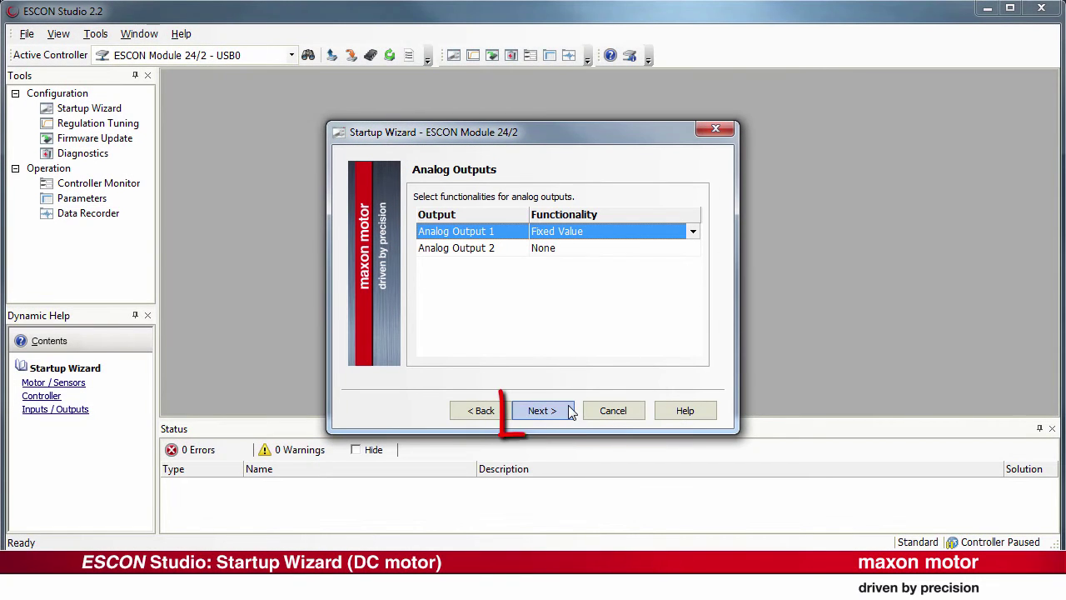
left_click(542, 411)
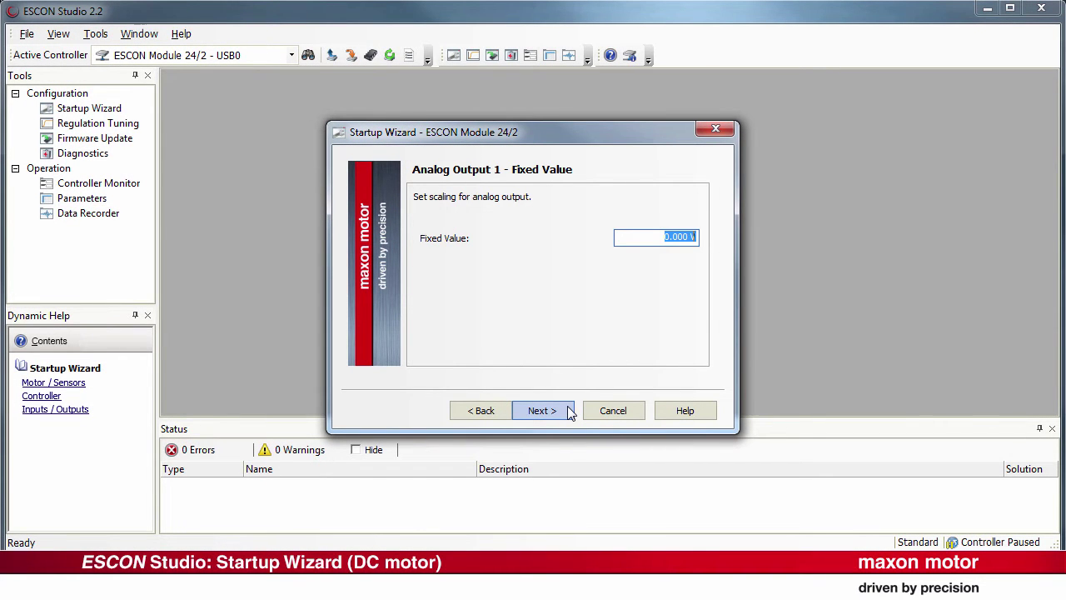
Set Analog Output 1 to a fixed 4 V and display the Wiring Overview from the summary.
type("4")
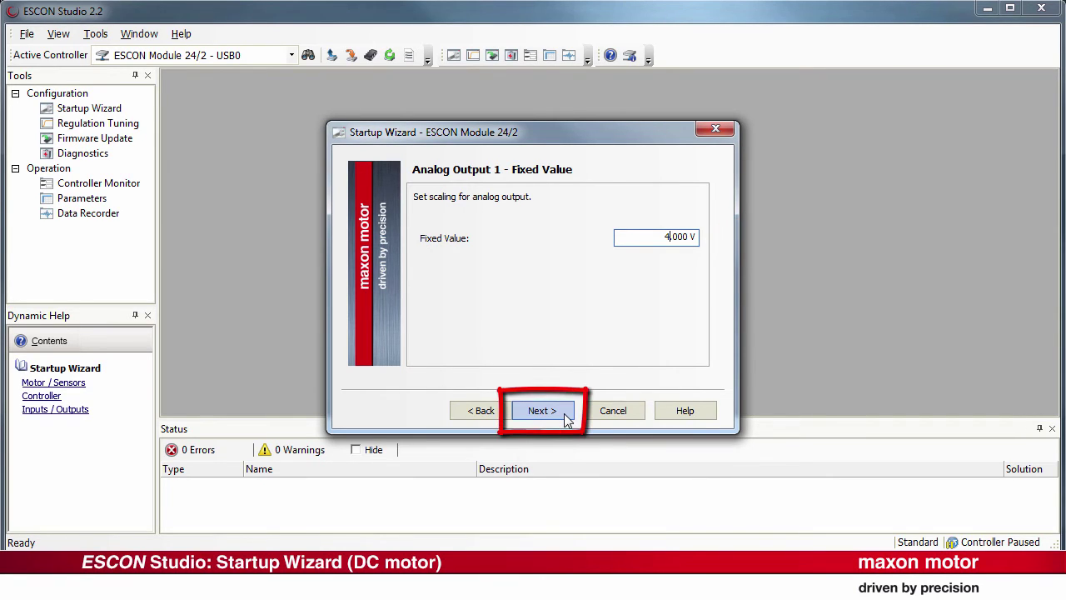
left_click(542, 411)
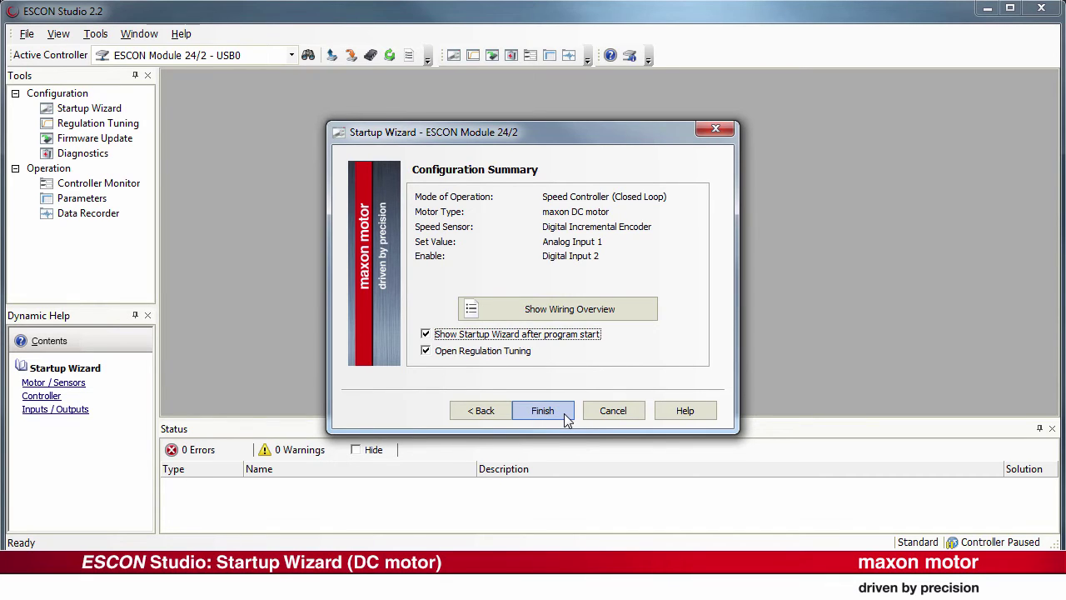
left_click(639, 314)
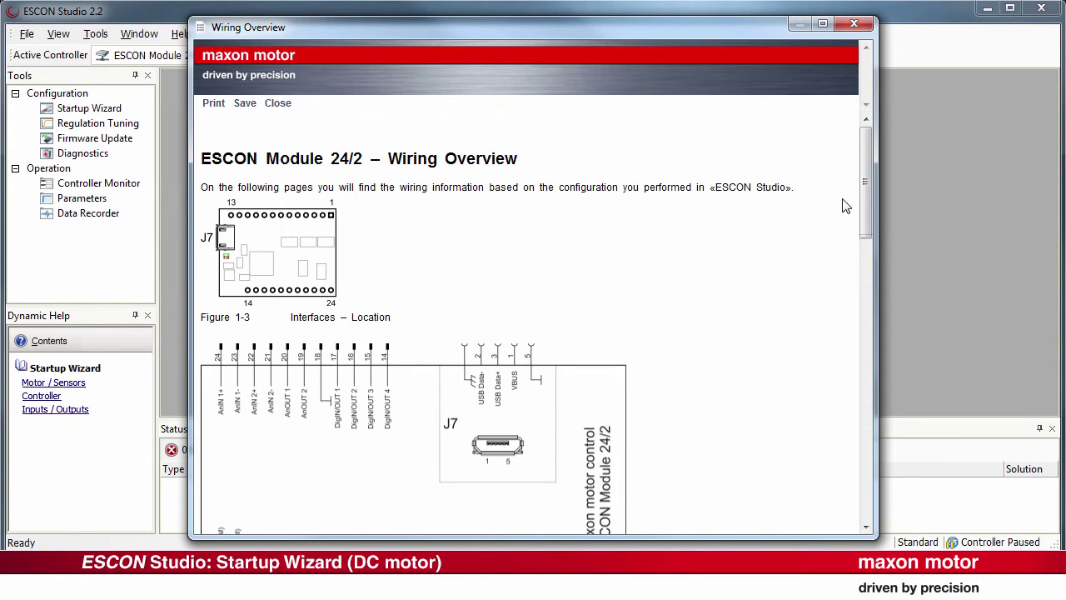
Scroll the Wiring Overview to show pin 20 AnOUT1, pins 23–24 AnIN1 and pin 16 DigIN2.
left_click_drag(866, 188, 867, 460)
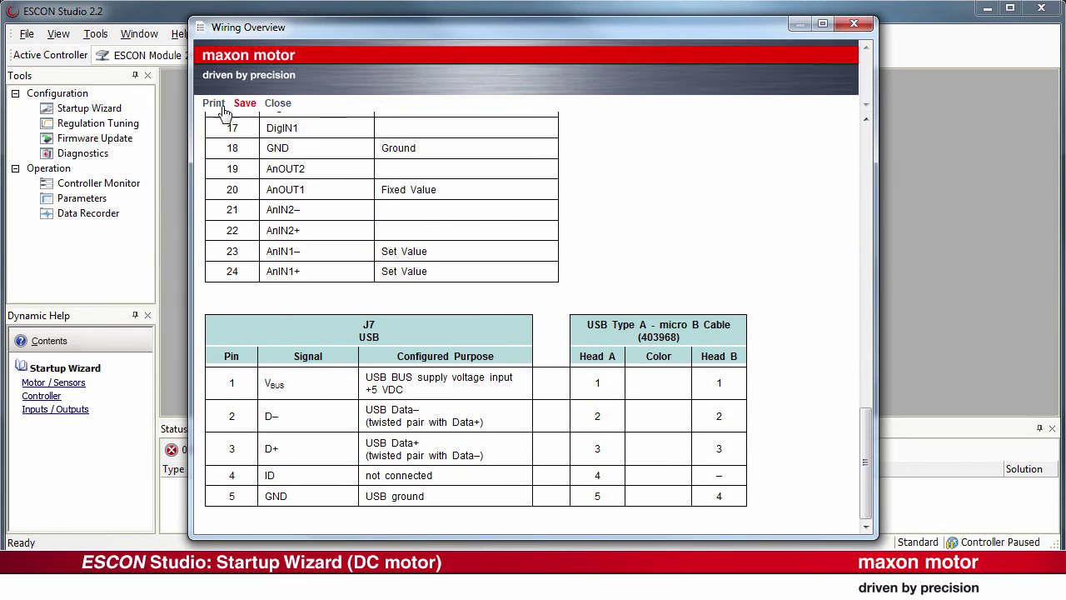